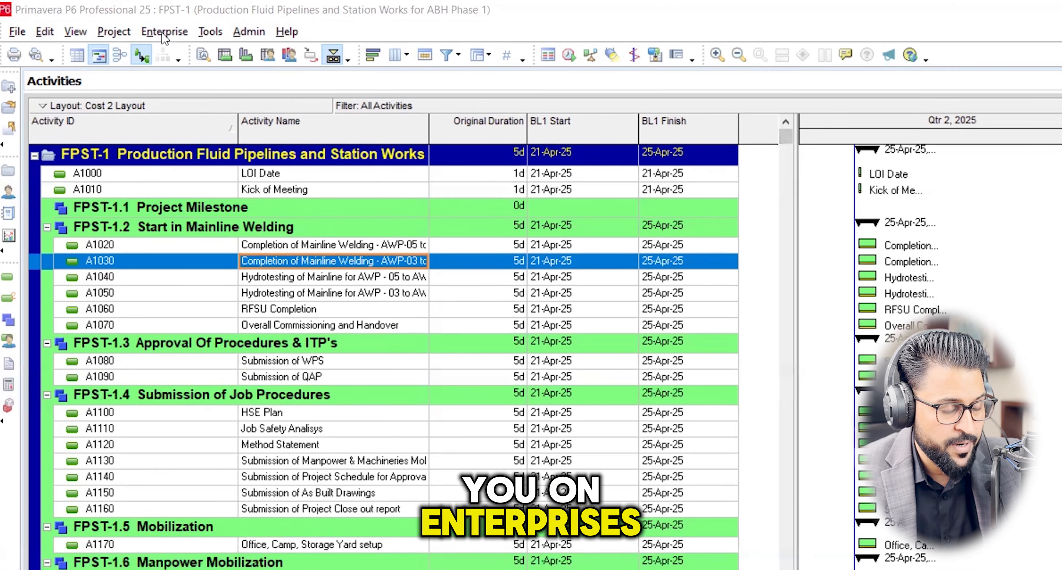
View the list of user-defined fields for activities and close it again.
click(164, 33)
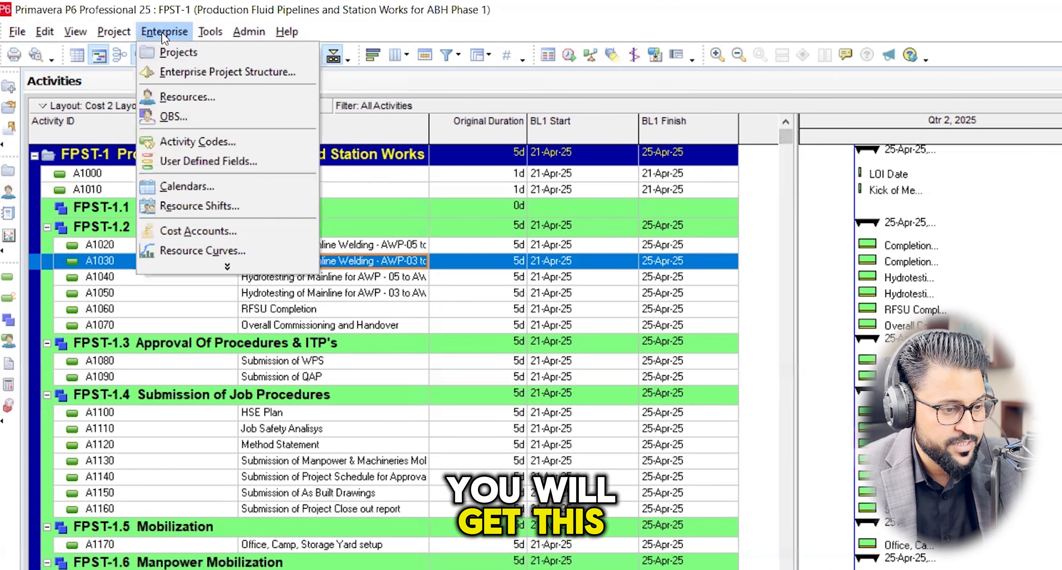
click(211, 163)
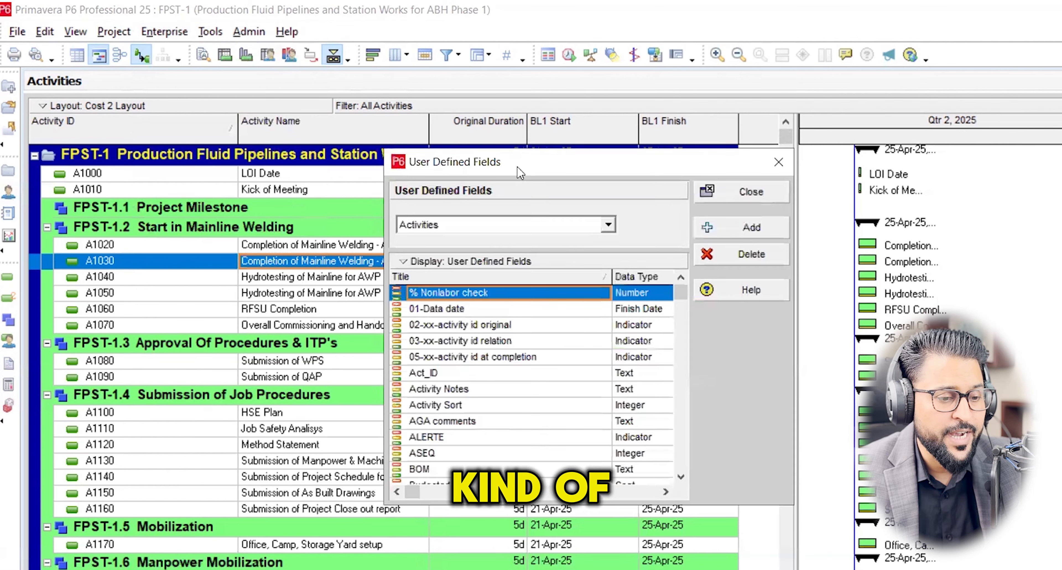
drag(532, 180, 525, 201)
click(674, 199)
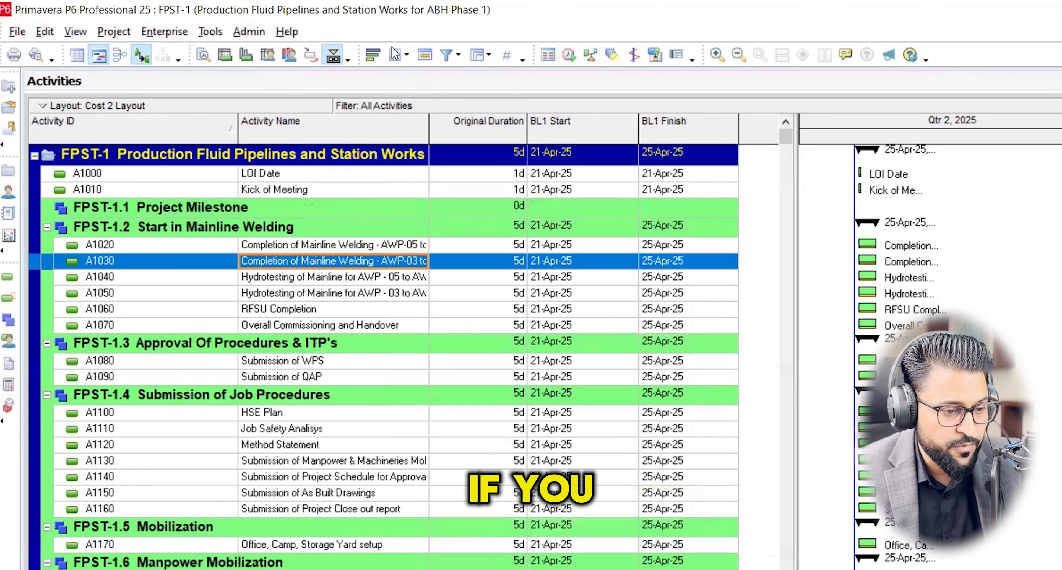
Examine the Costs group among the available activity columns, then close the column settings without changing anything.
click(404, 58)
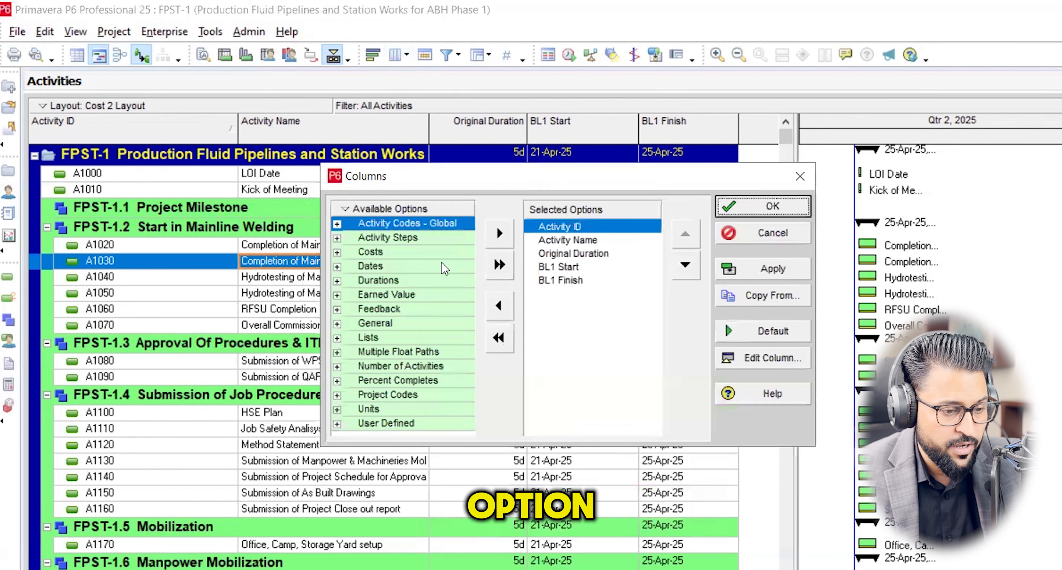
click(336, 252)
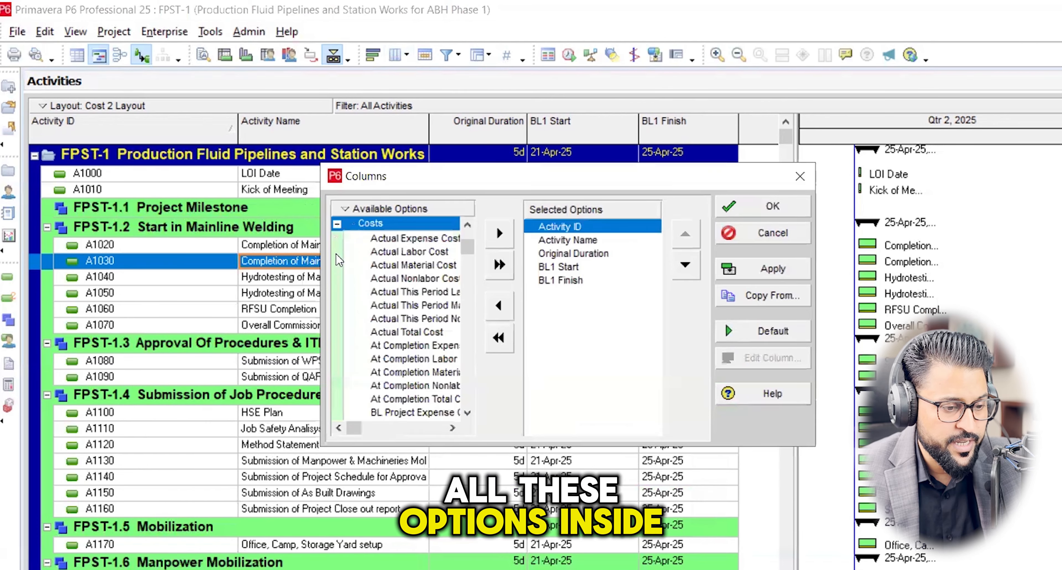
click(404, 279)
click(413, 345)
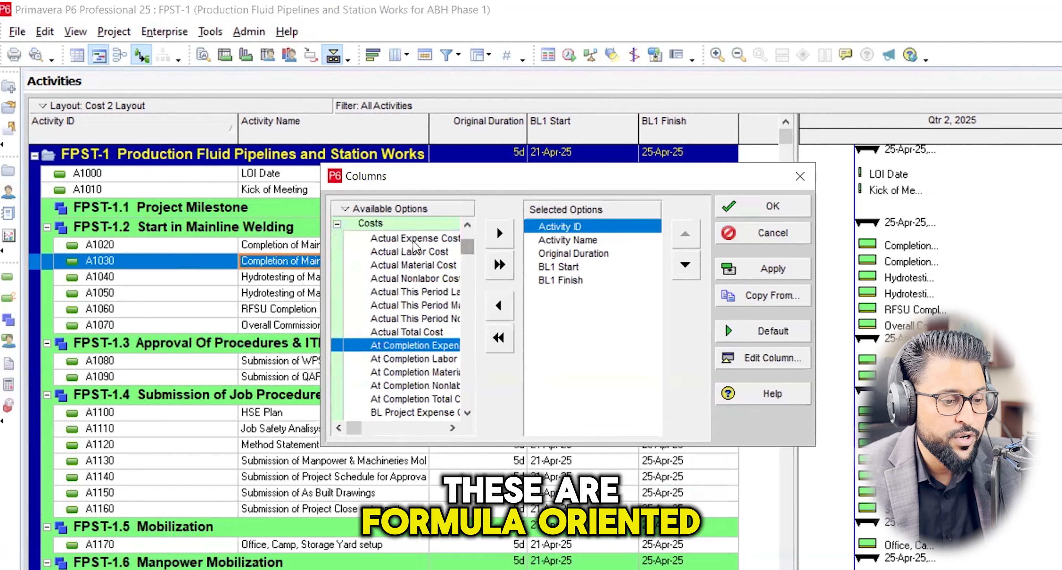
click(337, 224)
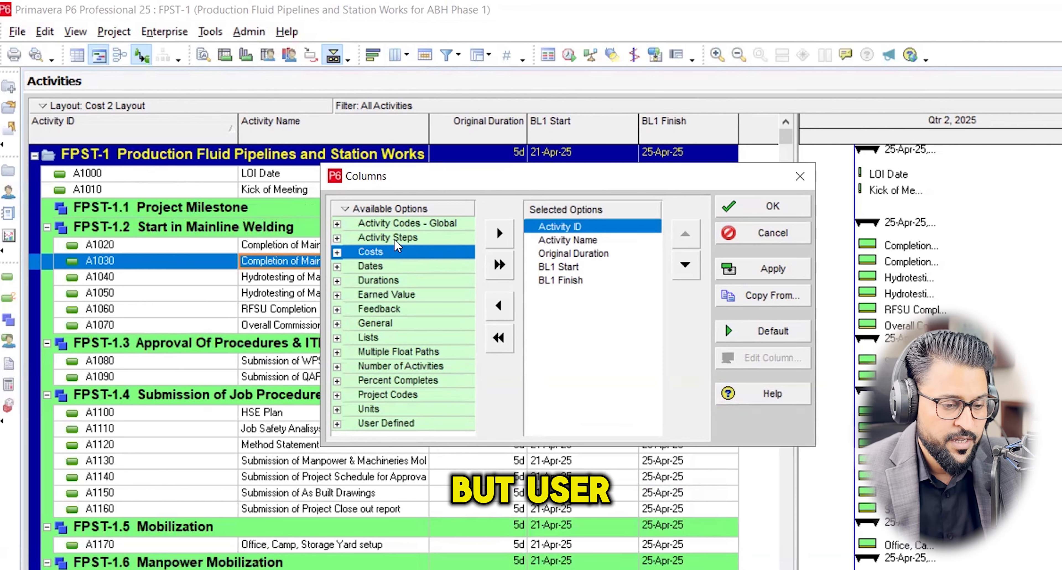
click(808, 177)
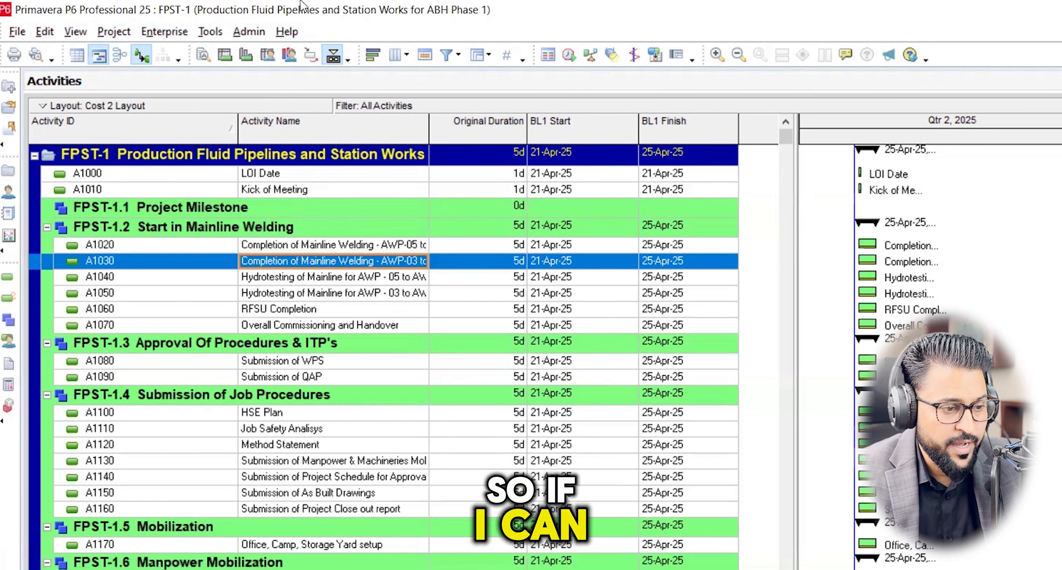
Open the user-defined fields, review the available subject areas and choose Activities.
click(153, 34)
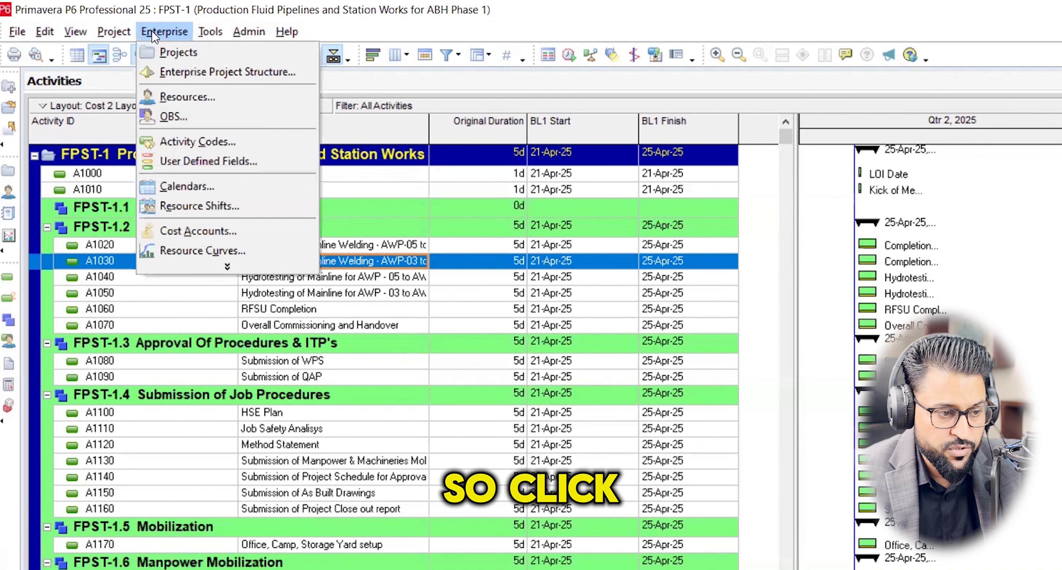
click(197, 161)
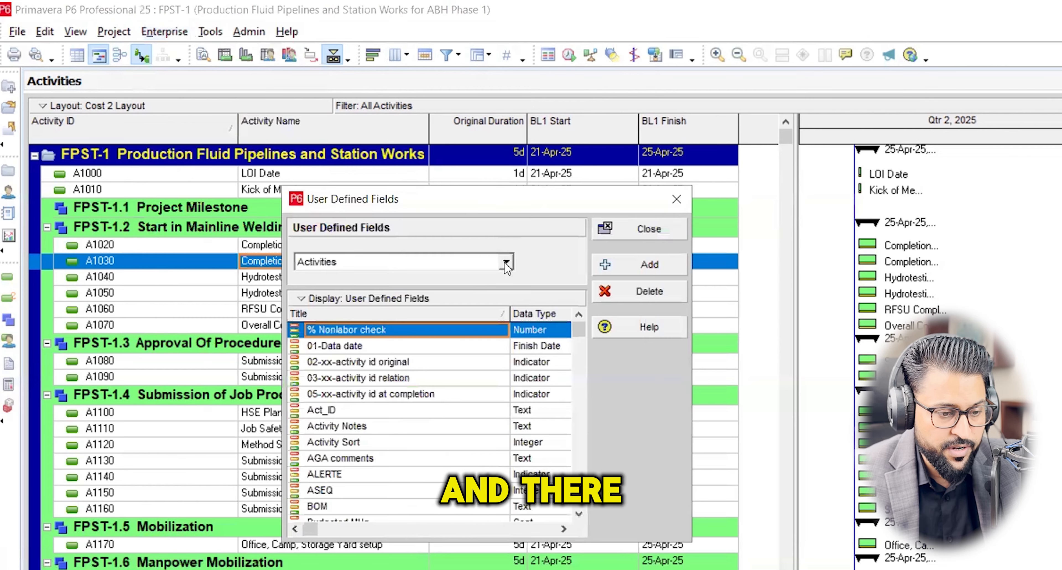
click(506, 264)
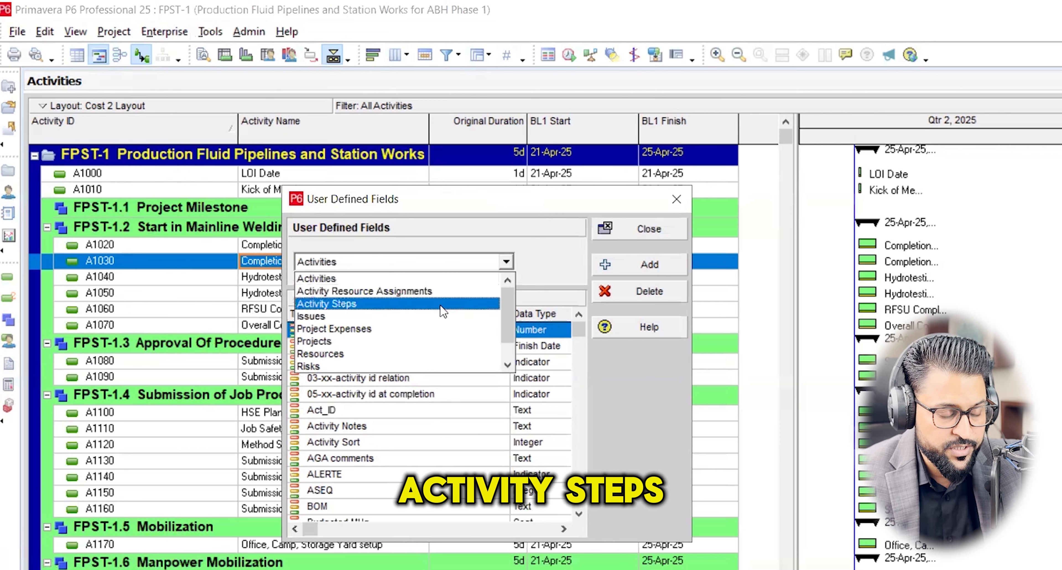
scroll(424, 335, down, 1)
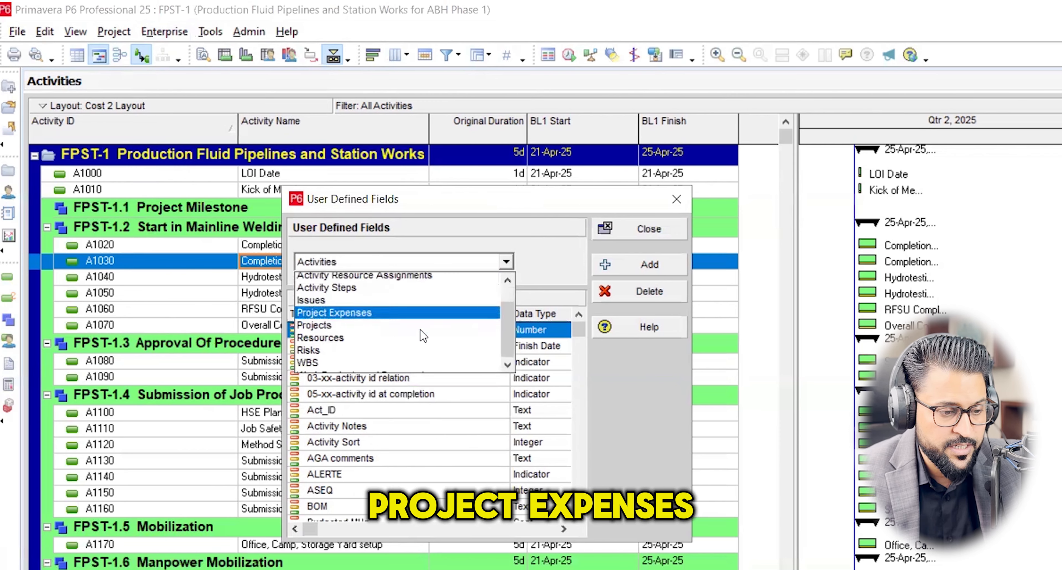
scroll(424, 334, down, 1)
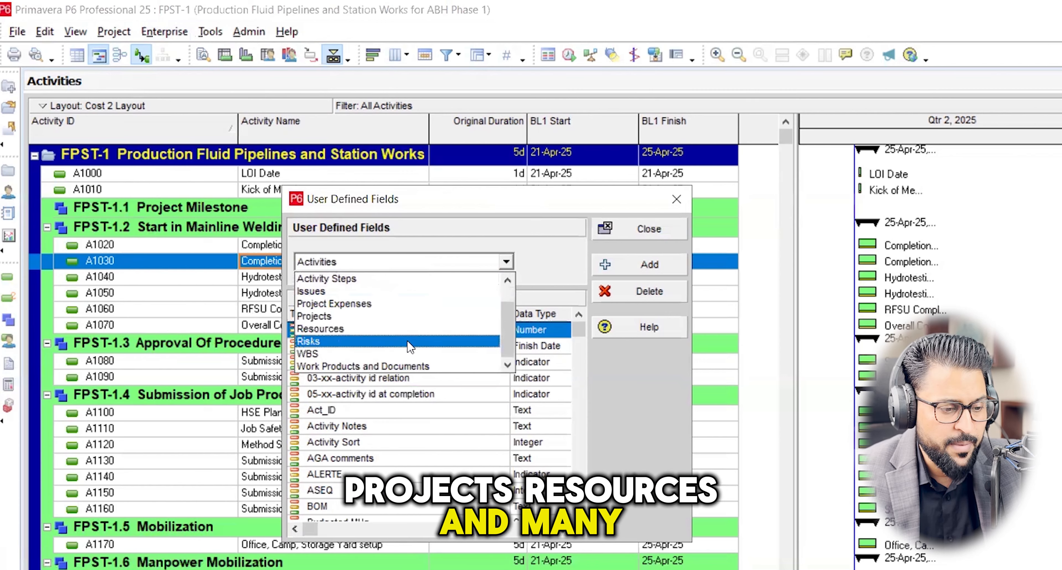
scroll(410, 346, up, 2)
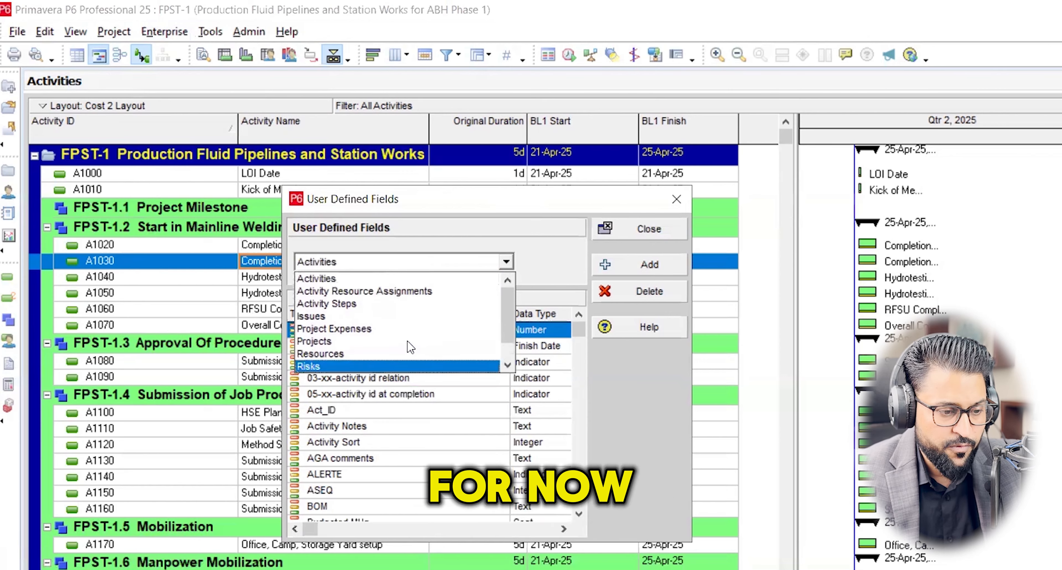
click(365, 279)
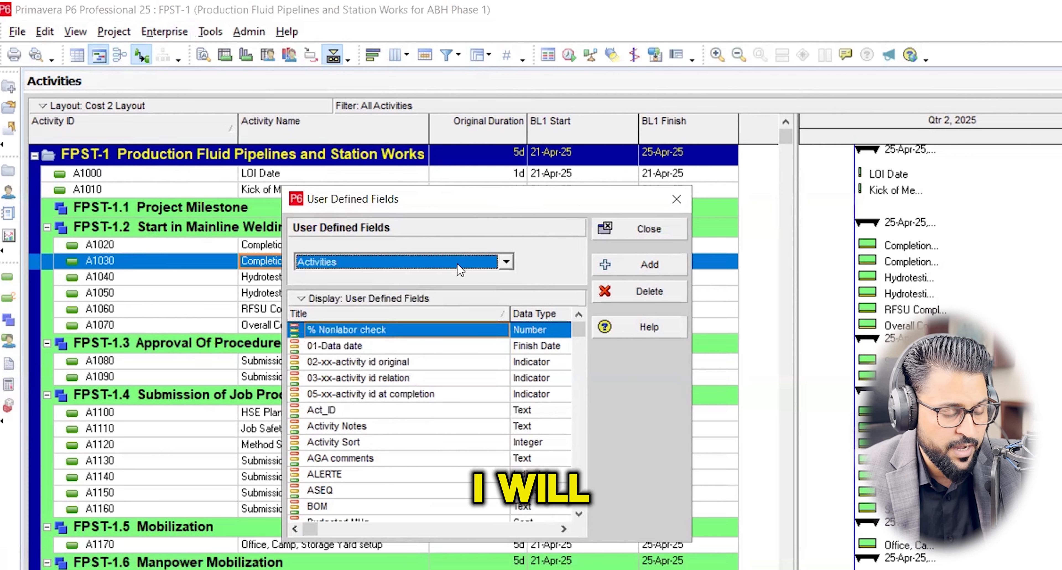
Add a new user-defined activity field titled BOQ QTY.
click(656, 265)
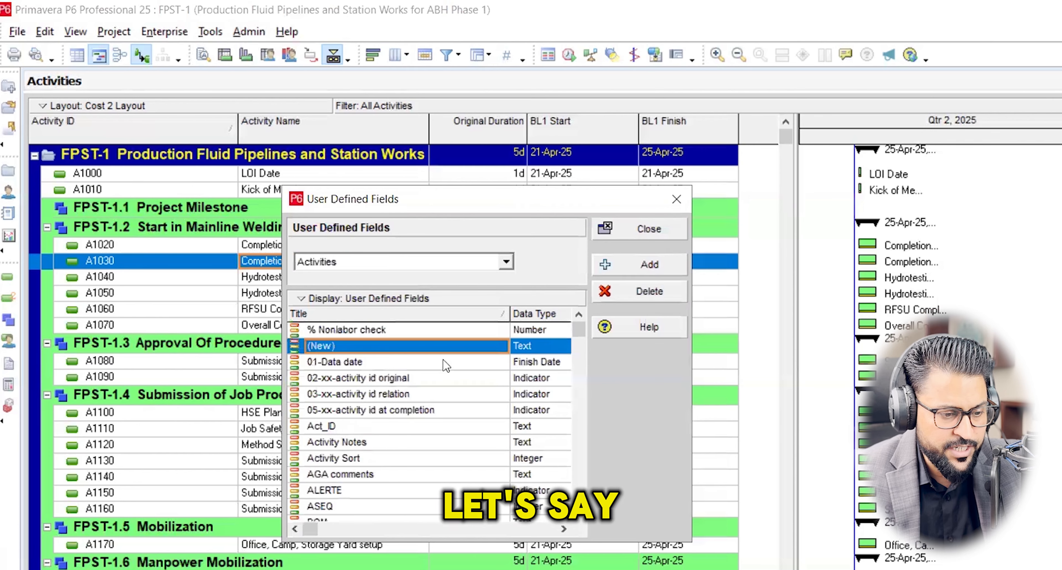
click(448, 347)
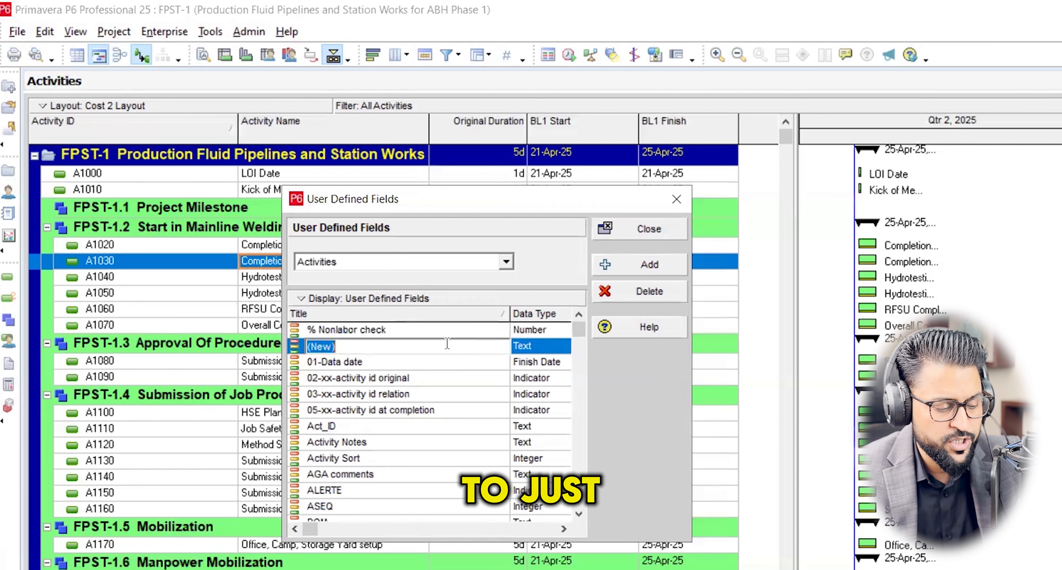
text(bo)
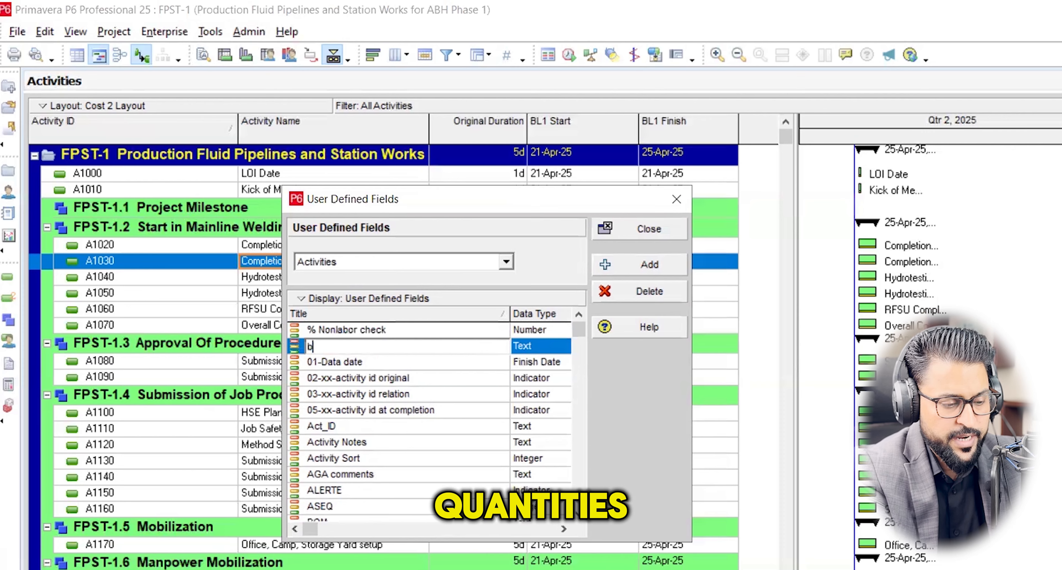
key(BackSpace)
key(BackSpace)
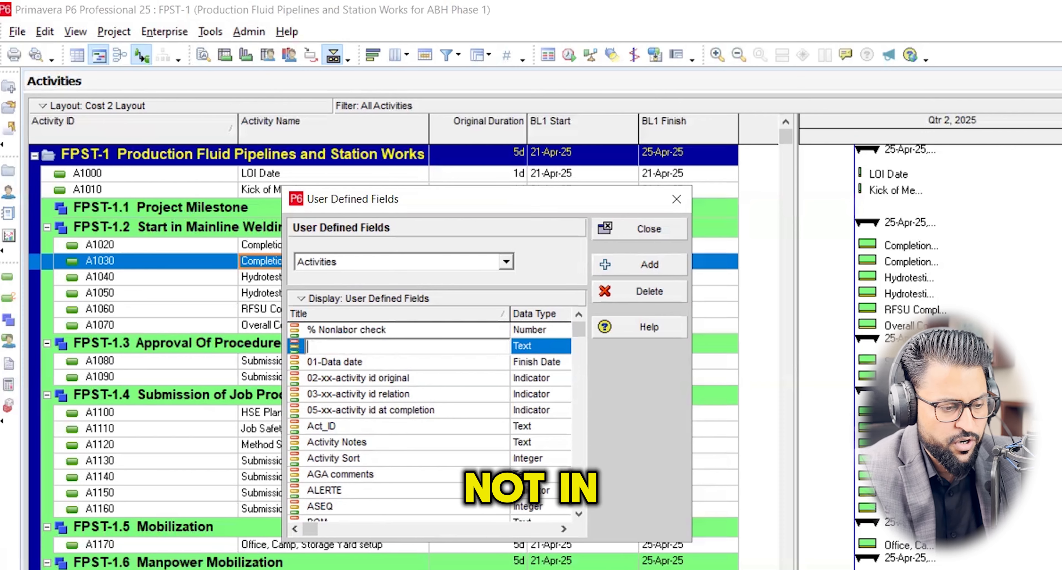
text(B)
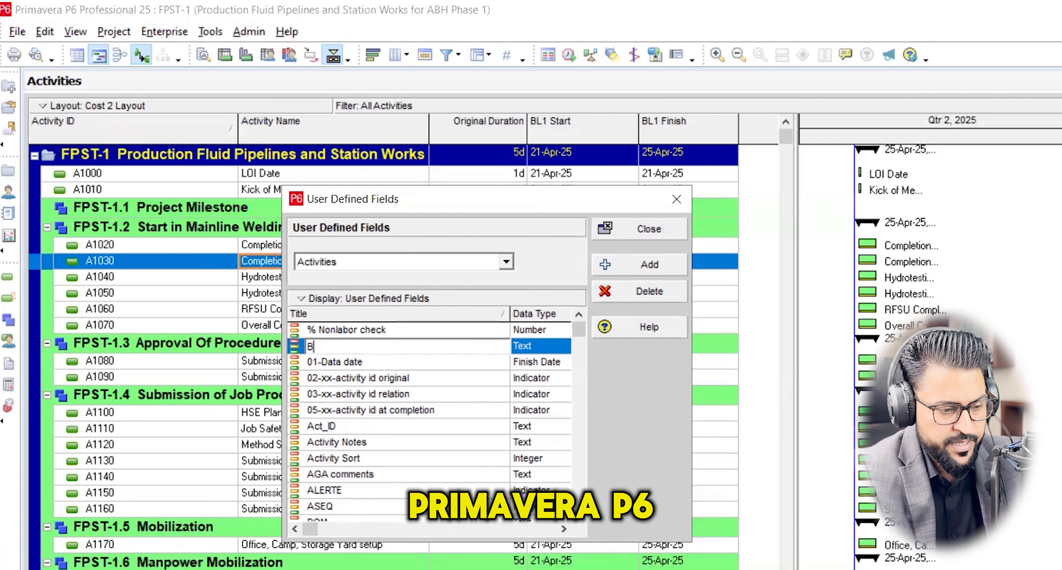
text(OQ QTY)
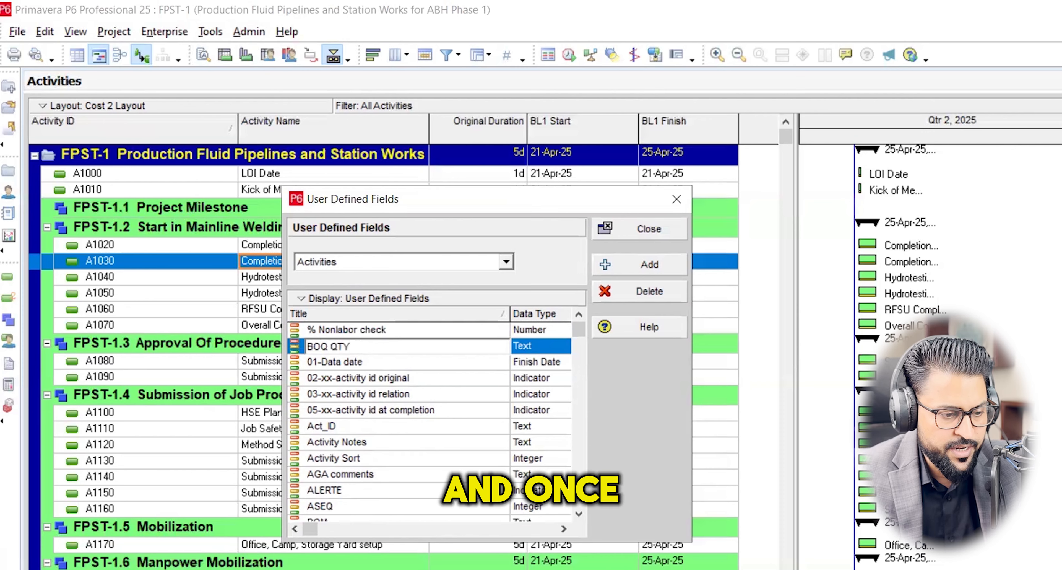
click(406, 362)
Set the data type of the BOQ QTY field to Number and close the user-defined fields.
scroll(399, 413, up, 1)
scroll(404, 425, down, 2)
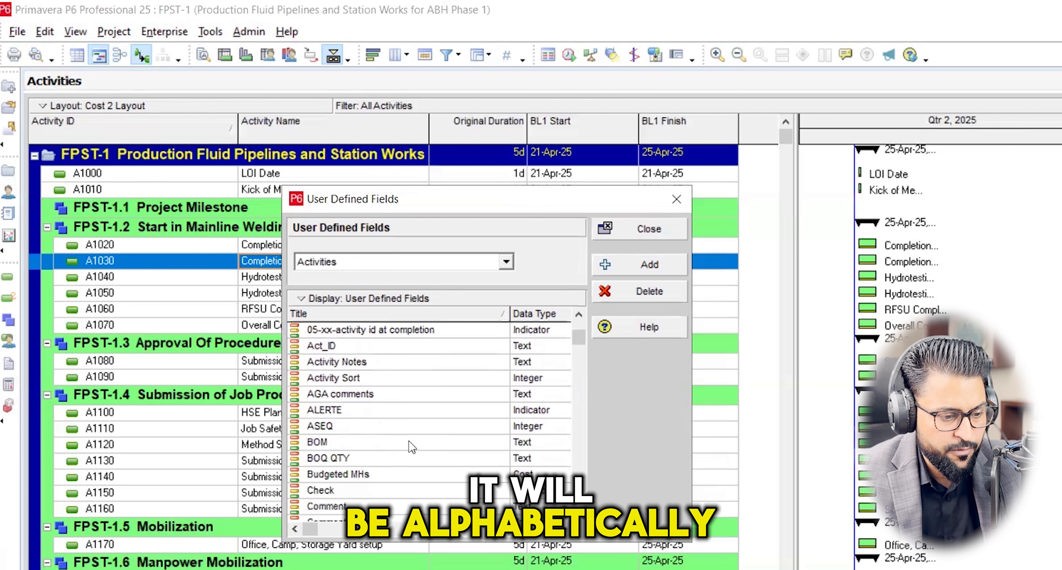
scroll(409, 437, down, 3)
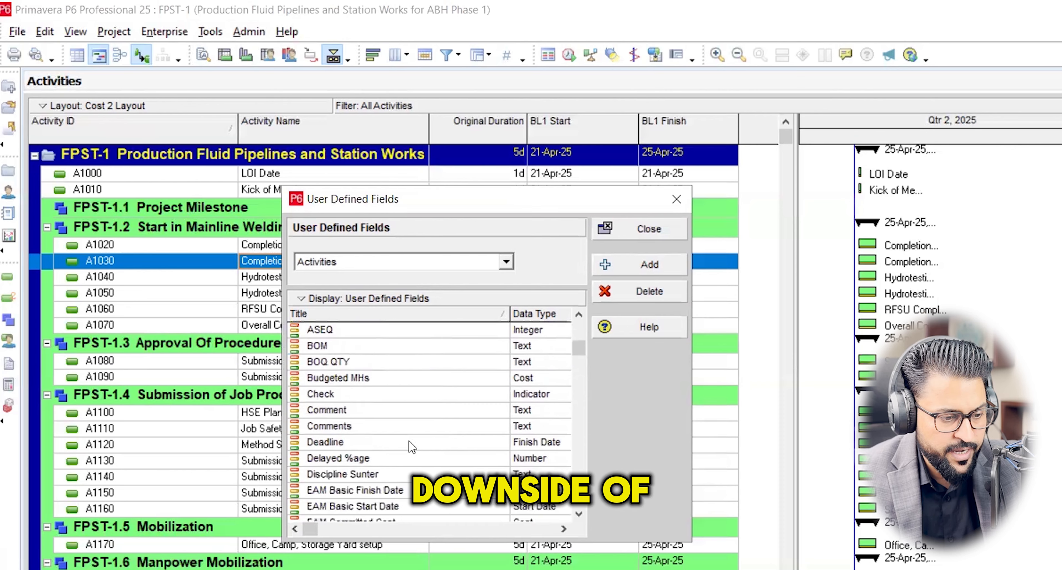
scroll(392, 412, up, 1)
click(383, 396)
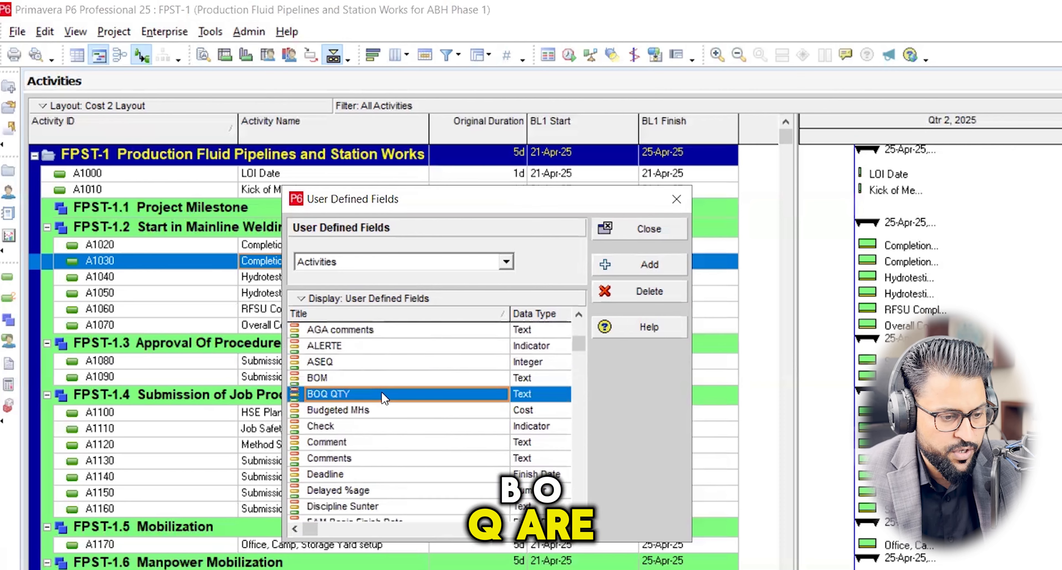
click(394, 381)
click(393, 395)
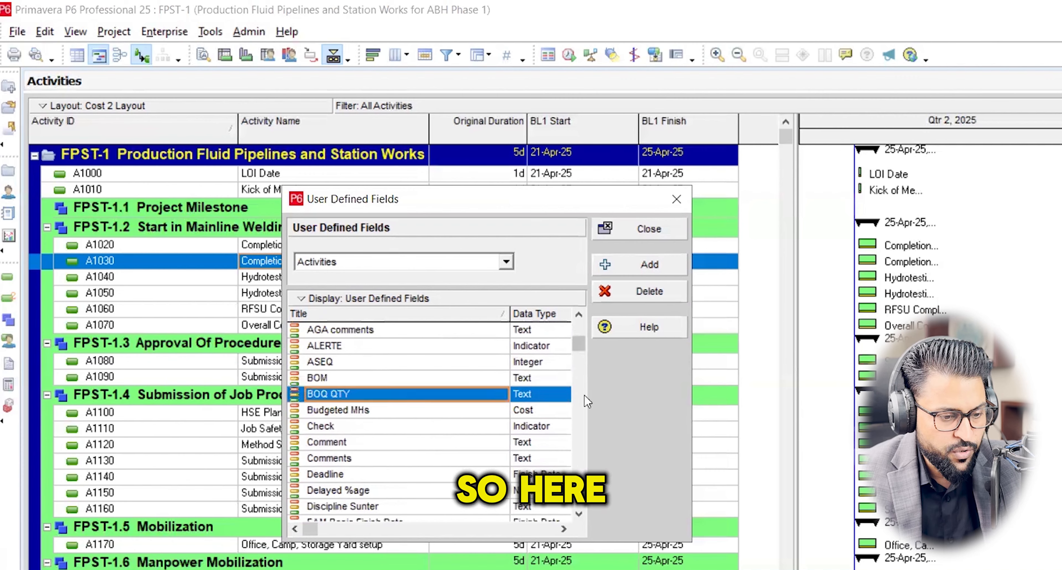
click(563, 394)
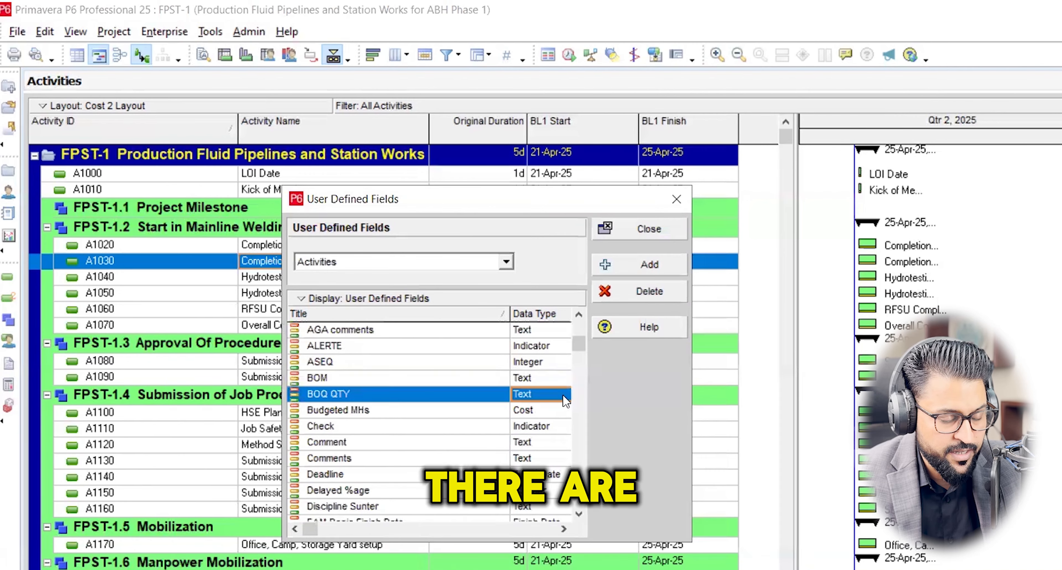
click(562, 395)
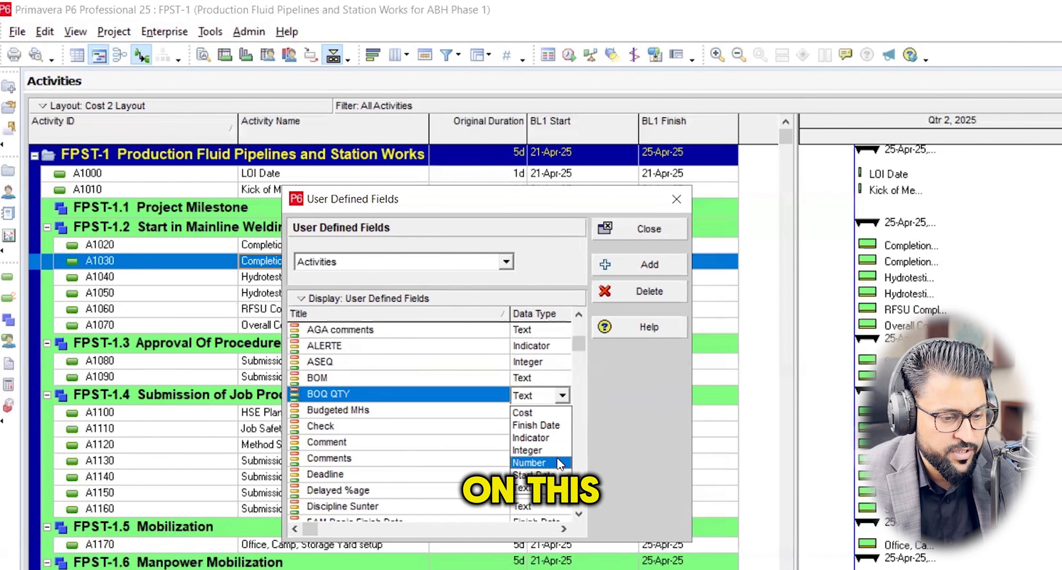
click(536, 462)
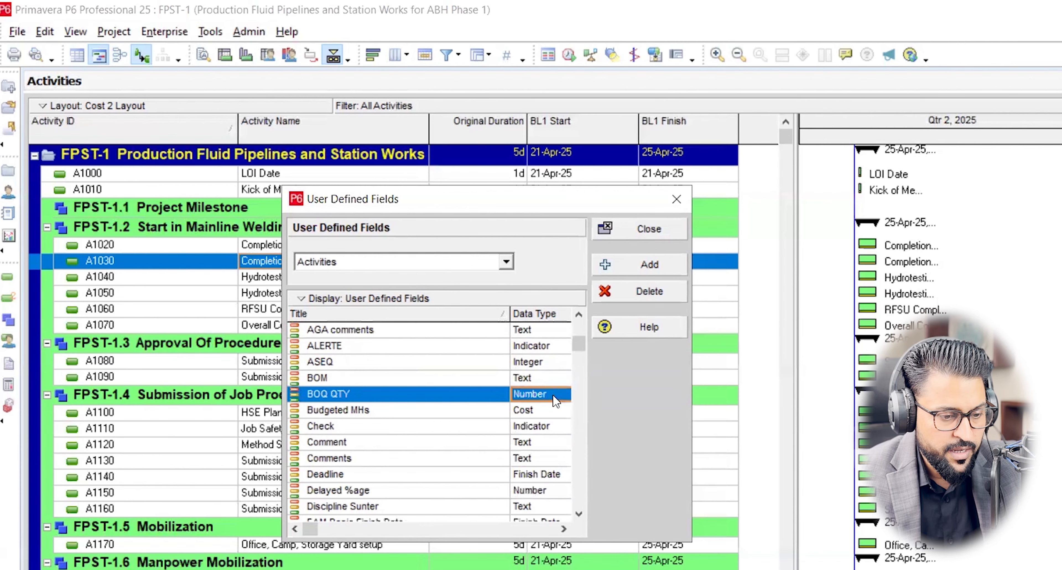
click(655, 229)
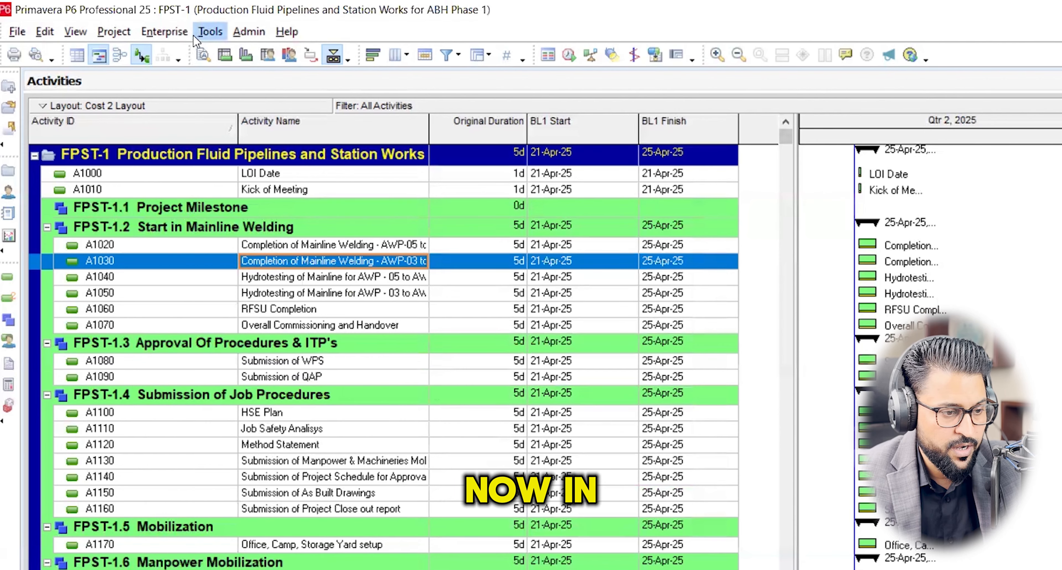
Add the user-defined BOQ QTY column to the activity table, placed between Activity Name and Original Duration.
click(403, 58)
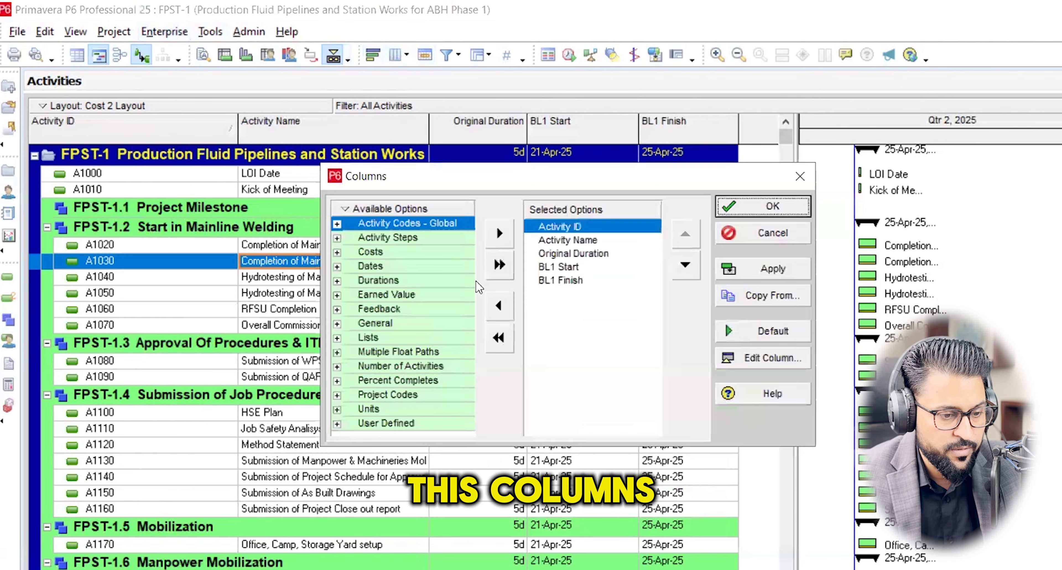
click(337, 424)
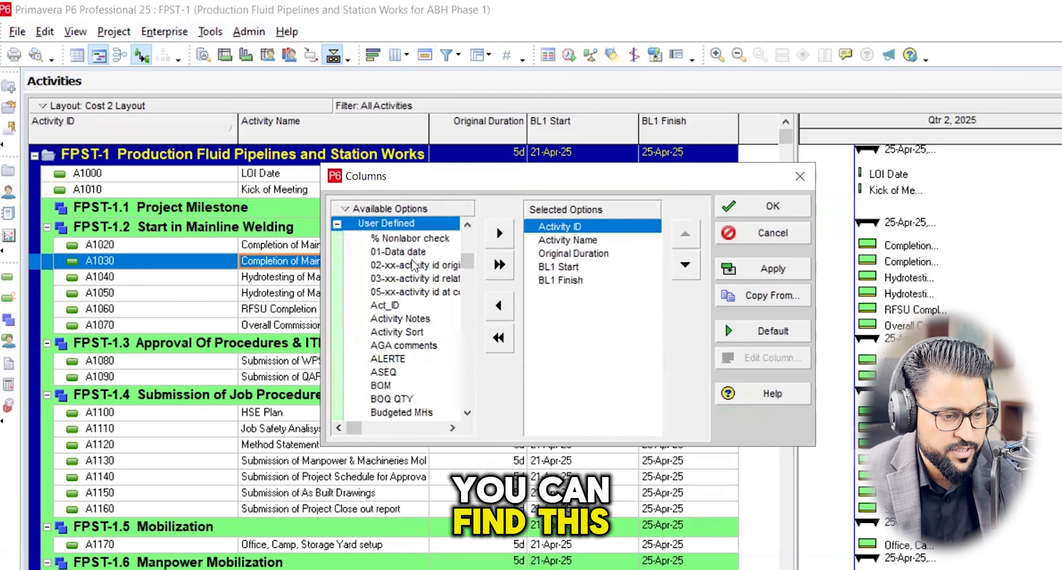
click(428, 399)
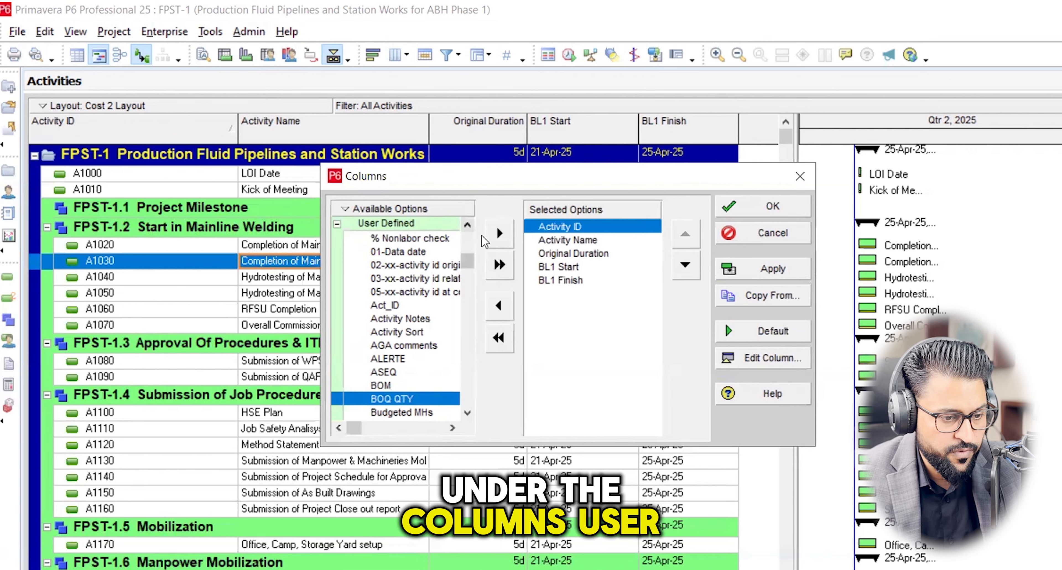
click(499, 233)
click(685, 265)
click(686, 264)
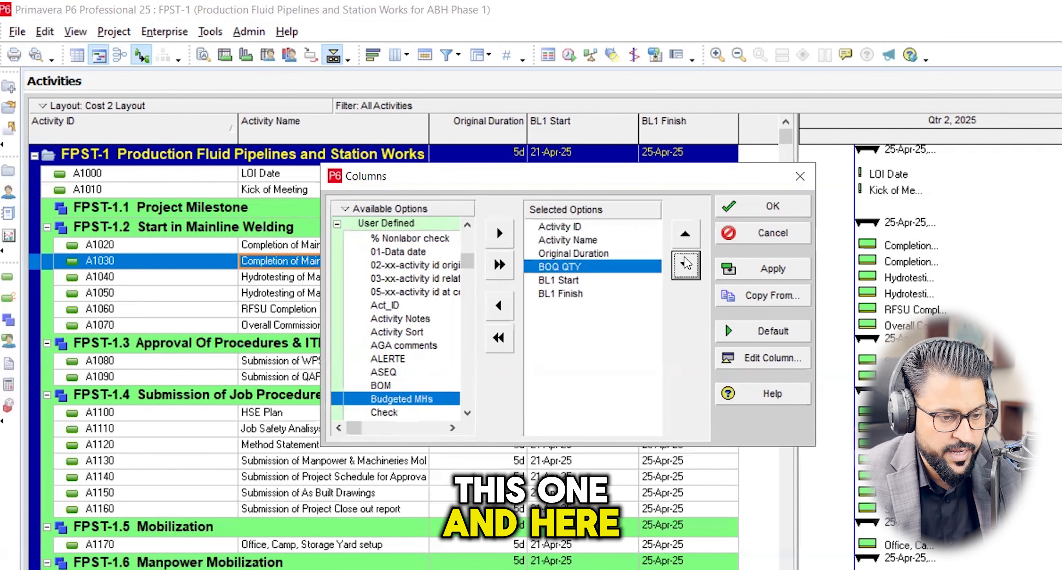
click(686, 234)
click(772, 268)
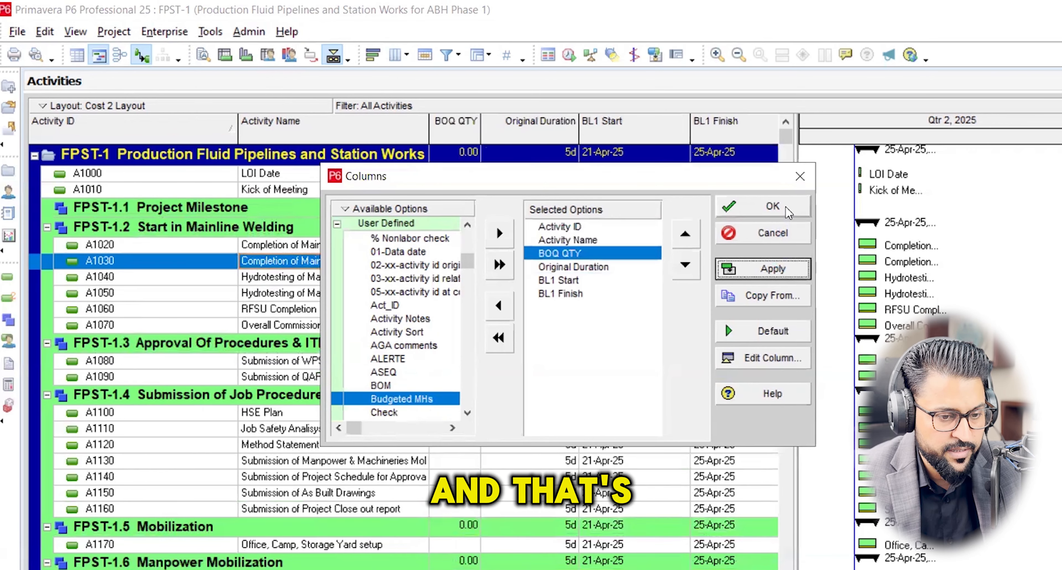
click(796, 198)
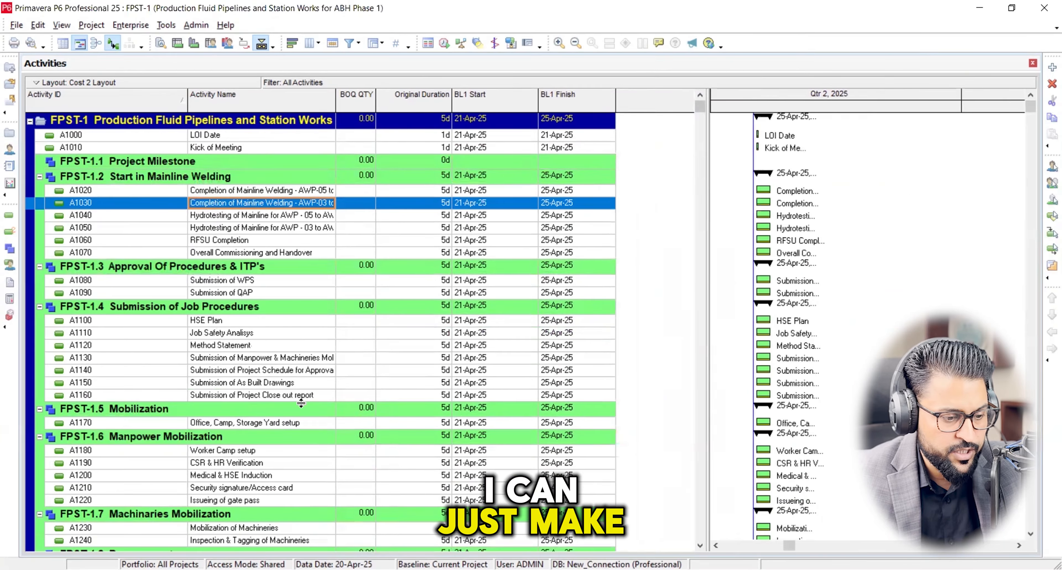
Enter a BOQ QTY of 12 for the PLR Foundation activity under Civil Activities for AWP - 03.
scroll(301, 403, down, 6)
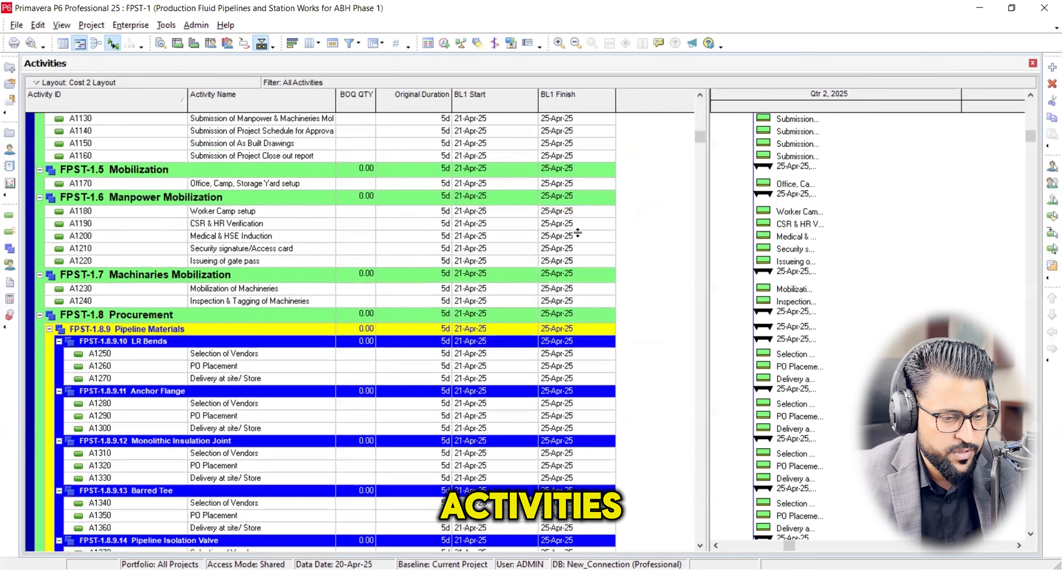
scroll(700, 209, down, 7)
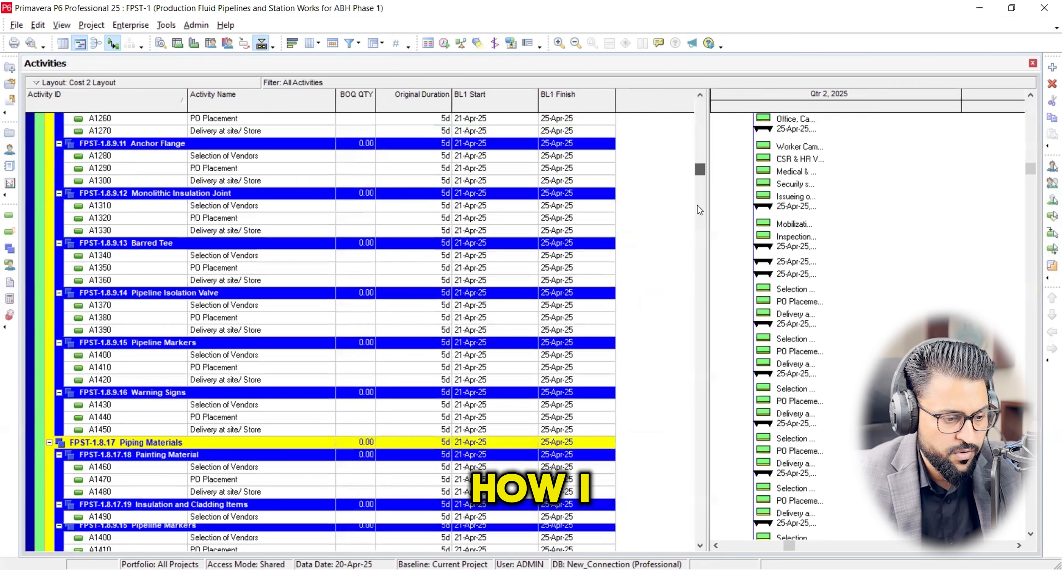
scroll(700, 210, down, 8)
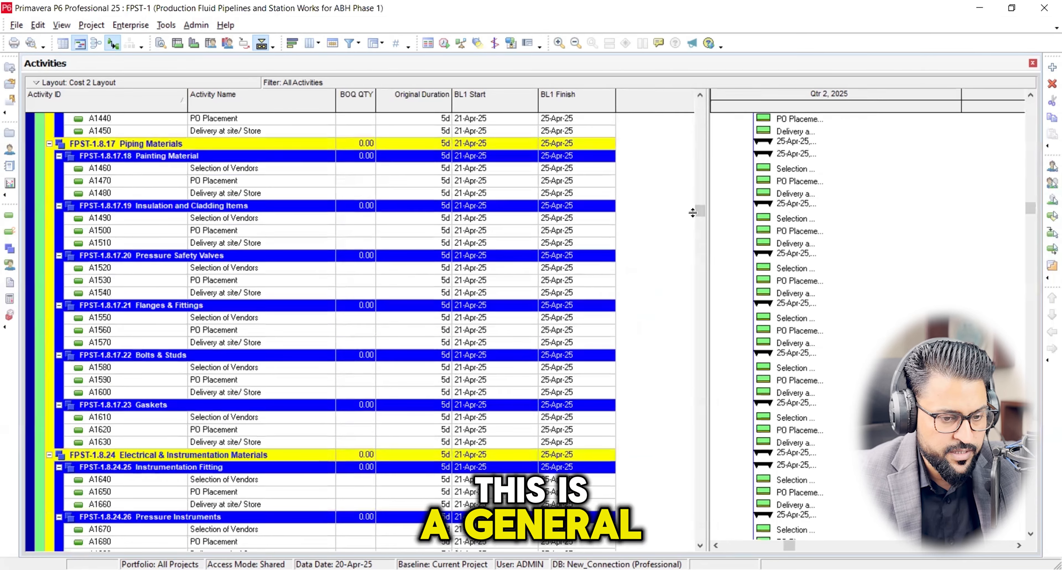
scroll(692, 213, down, 11)
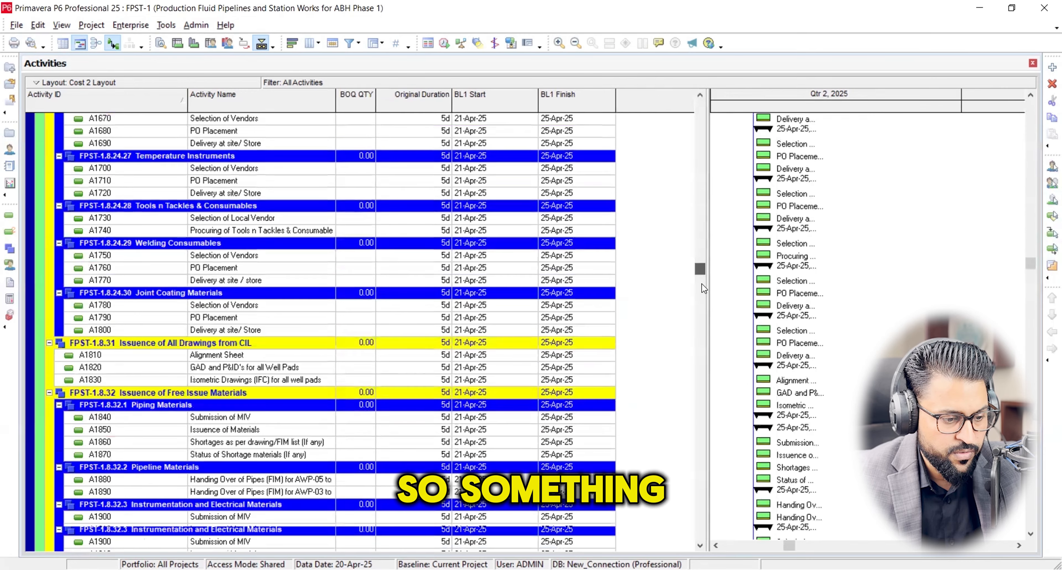
scroll(704, 287, down, 4)
scroll(720, 412, down, 20)
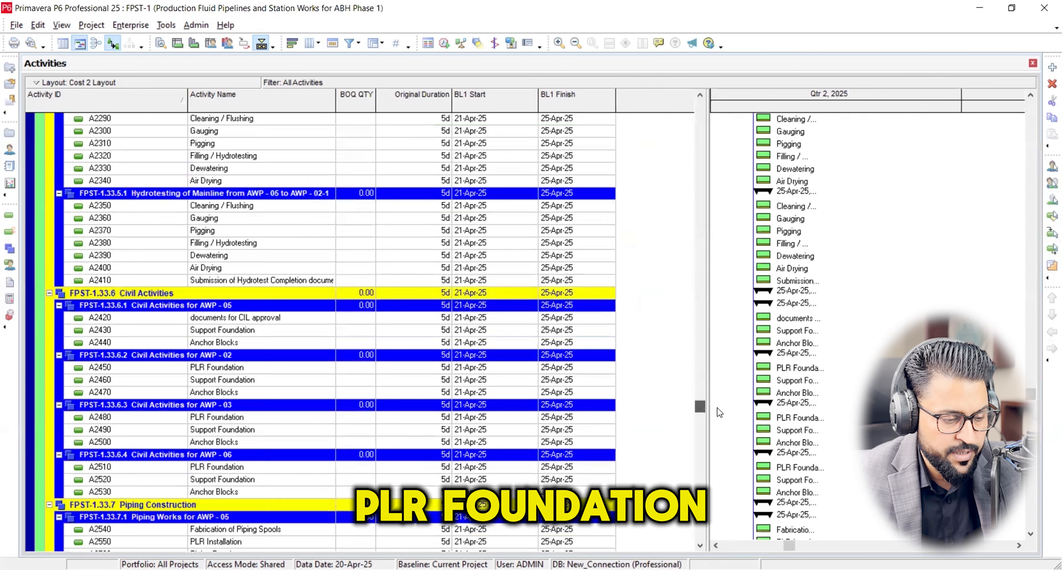
scroll(351, 397, down, 2)
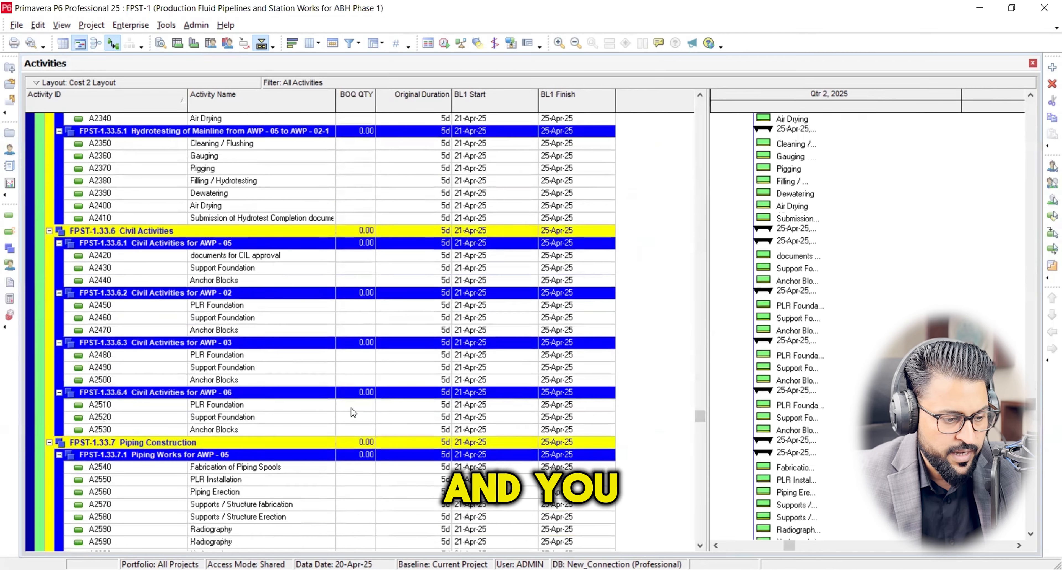
click(371, 345)
click(372, 344)
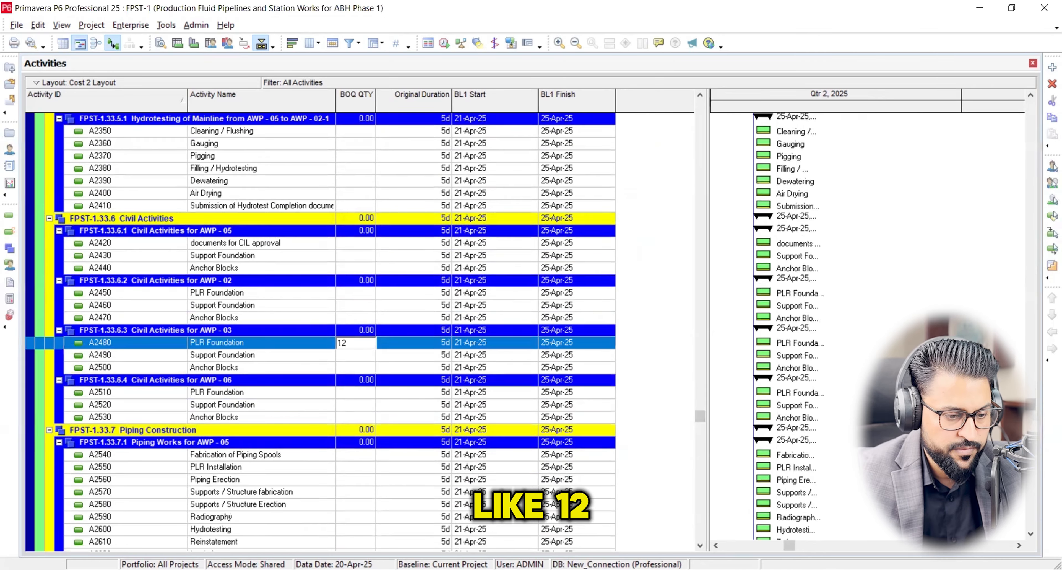
click(354, 354)
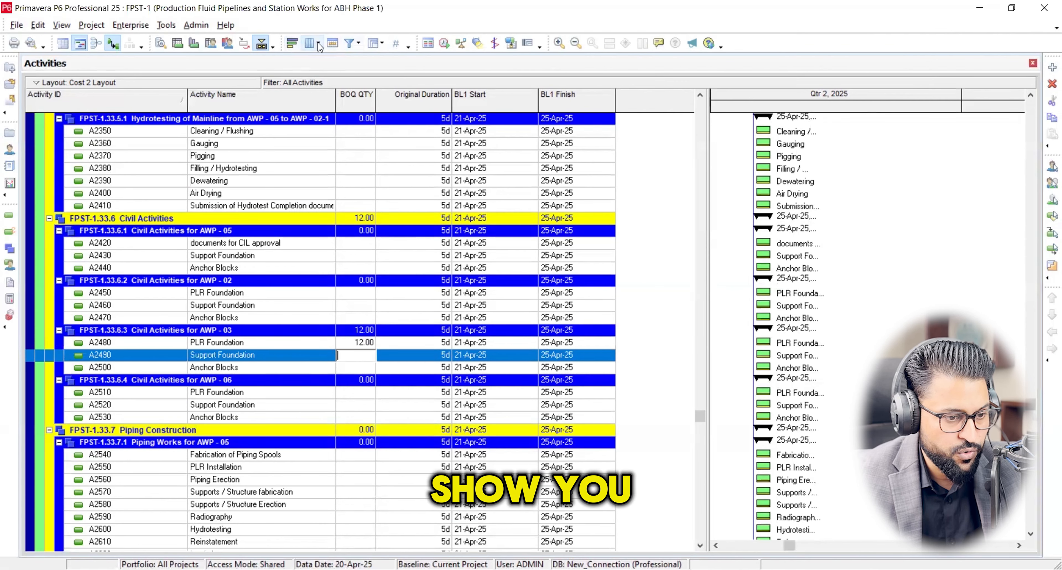
Review the user-defined fields available as activity table columns and close the column settings without changes.
click(309, 43)
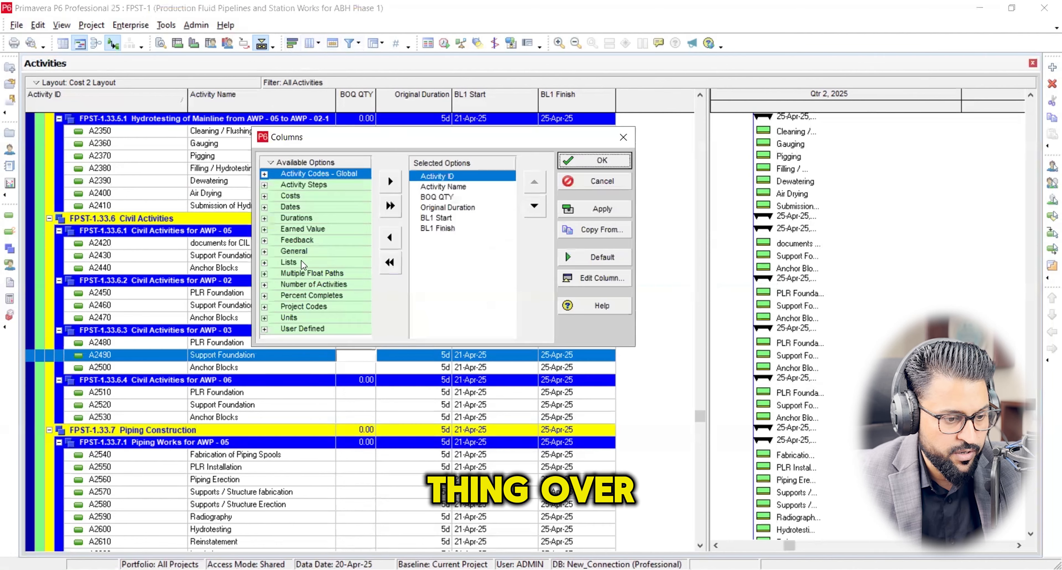
click(265, 329)
scroll(330, 291, down, 1)
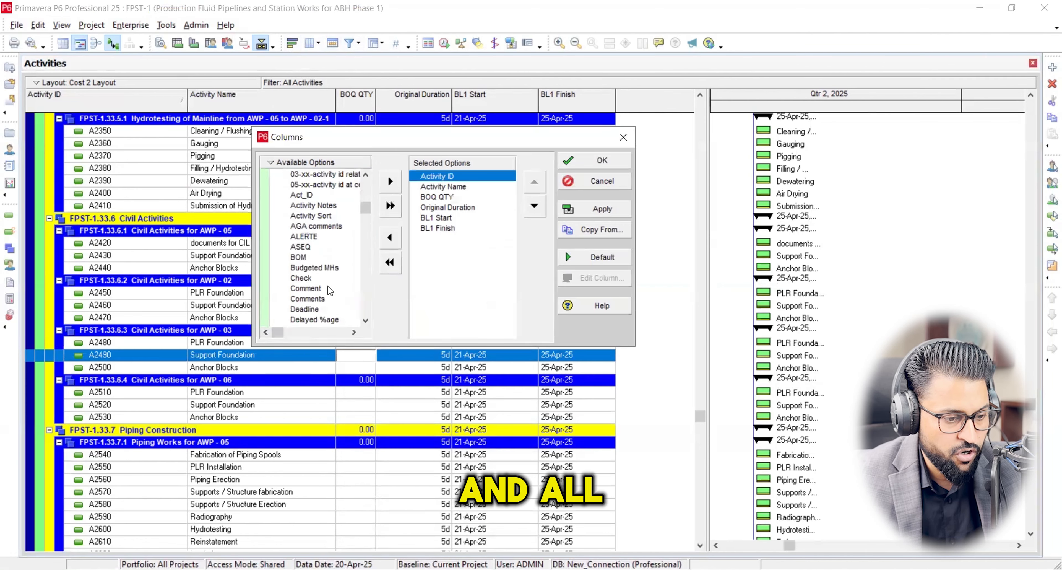
scroll(330, 291, down, 3)
scroll(330, 290, down, 3)
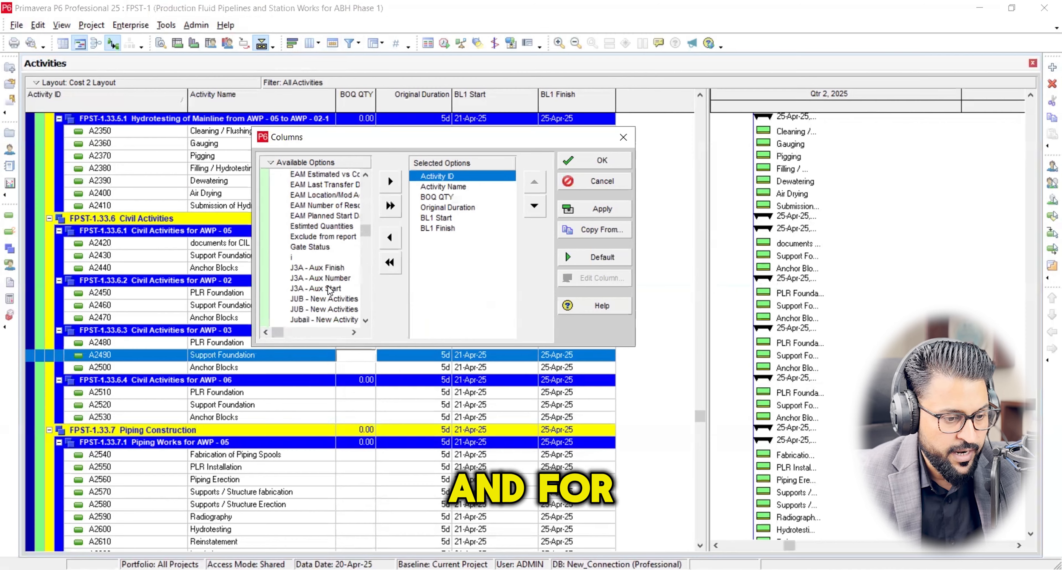
click(623, 140)
Add another user-defined activity field titled risk-1.
click(131, 26)
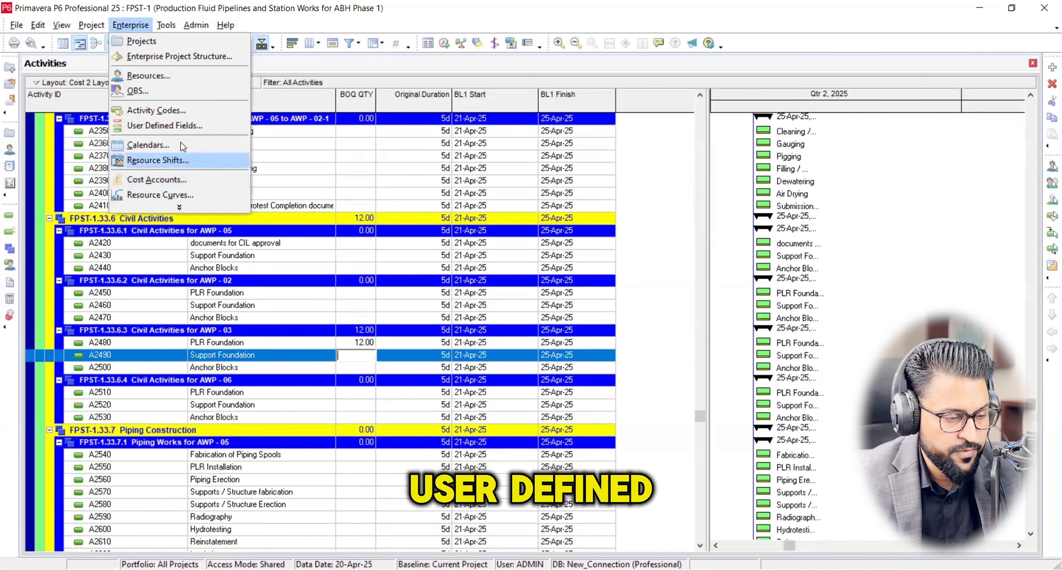
click(184, 124)
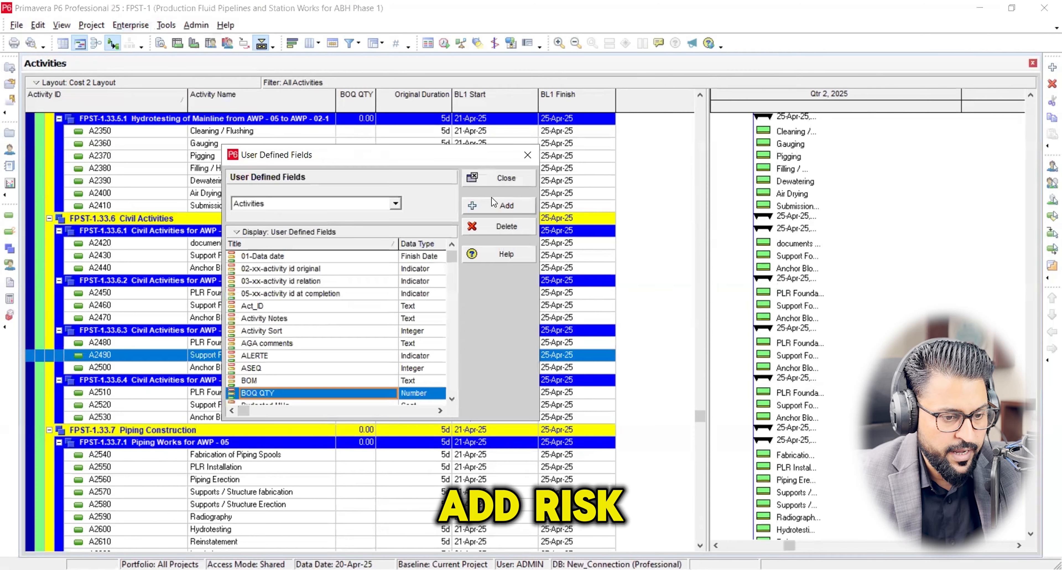
click(361, 256)
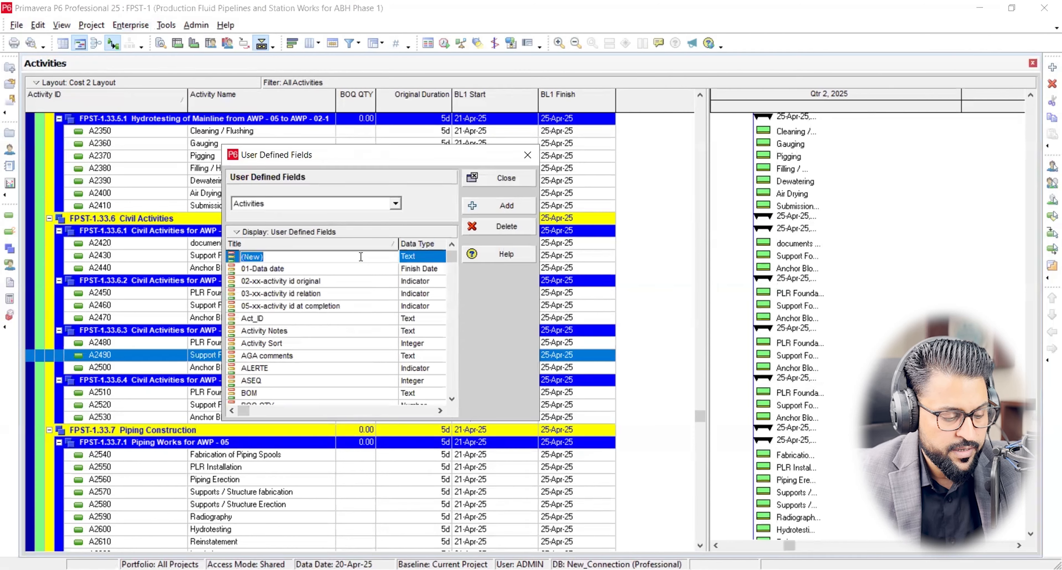
text(ris)
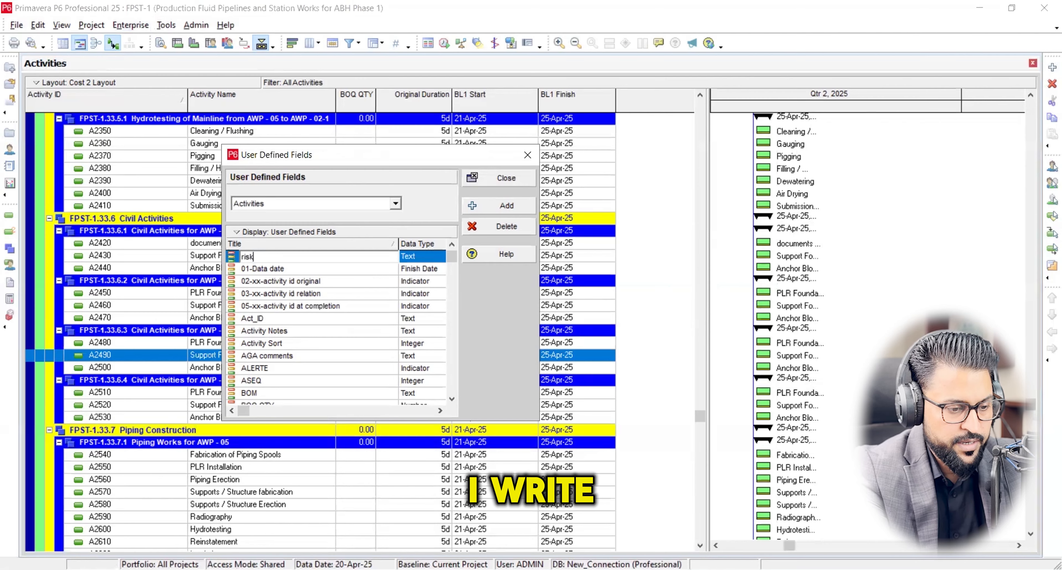
text(k)
key(Return)
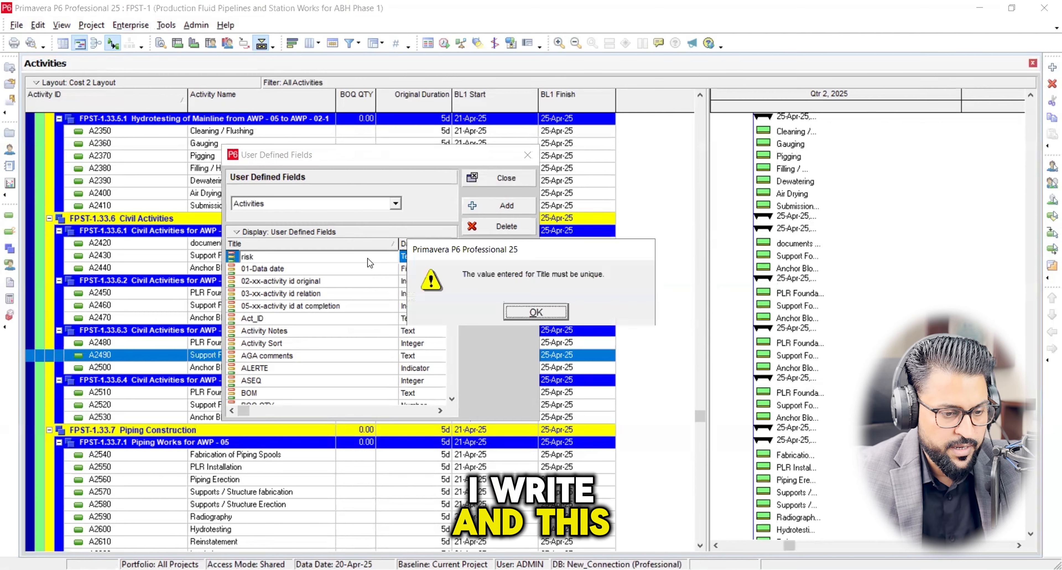
click(528, 315)
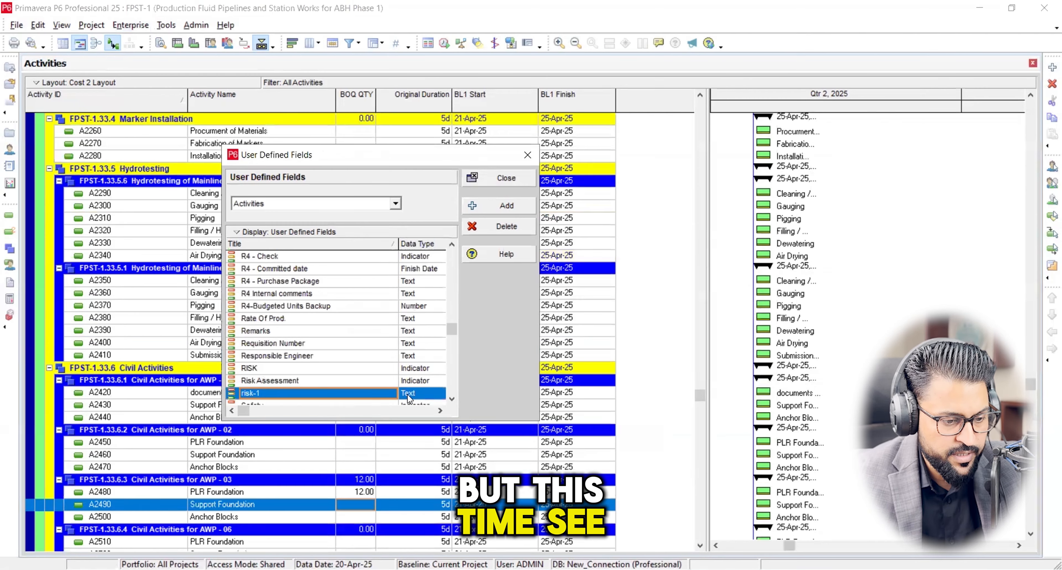
Set the data type of the risk-1 field to Indicator and close the user-defined fields.
click(429, 397)
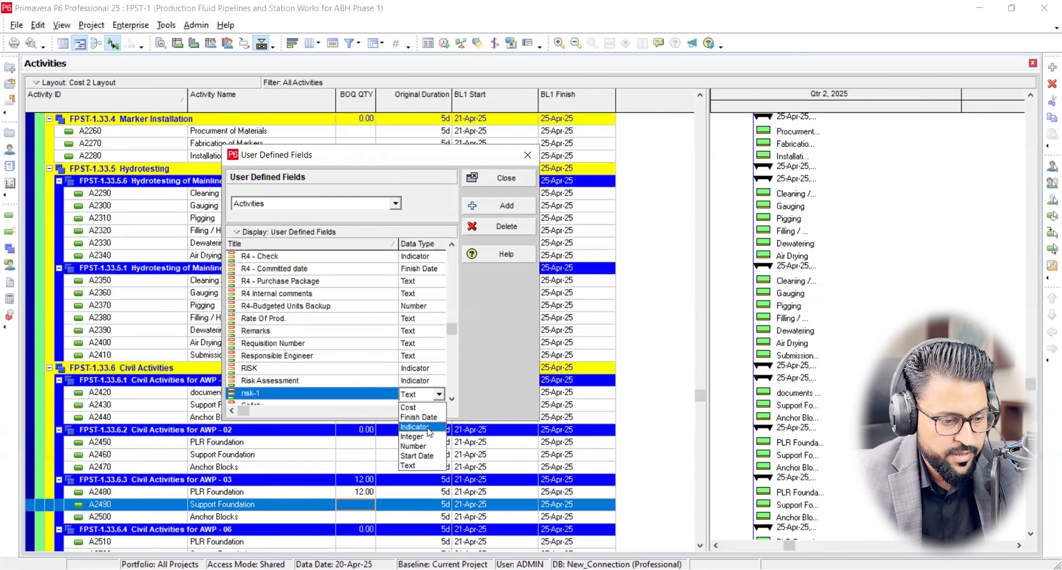
click(429, 427)
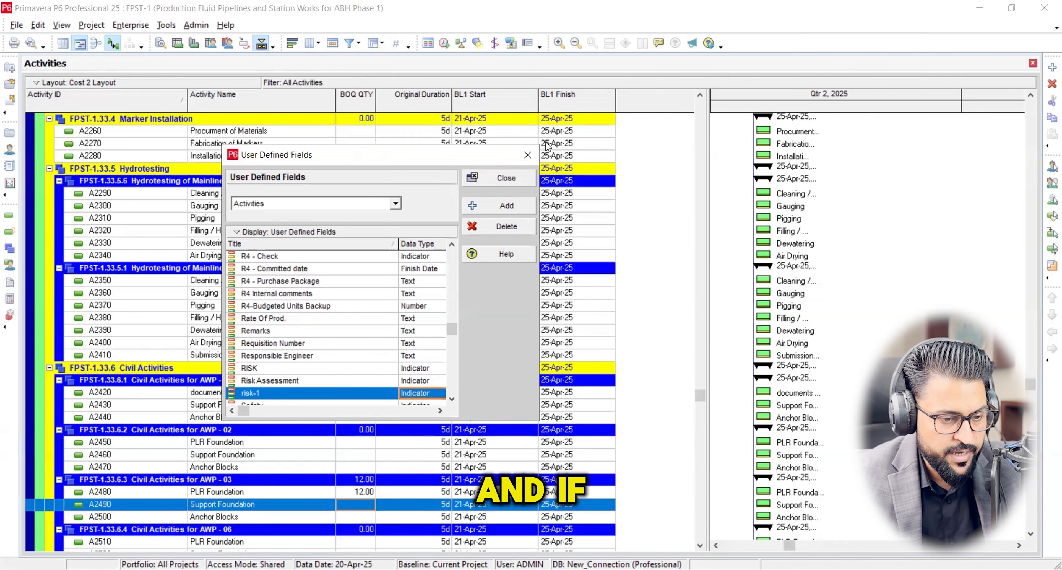
click(524, 152)
Add the user-defined risk-1 column to the activity table, placed between Activity Name and BOQ QTY.
click(309, 43)
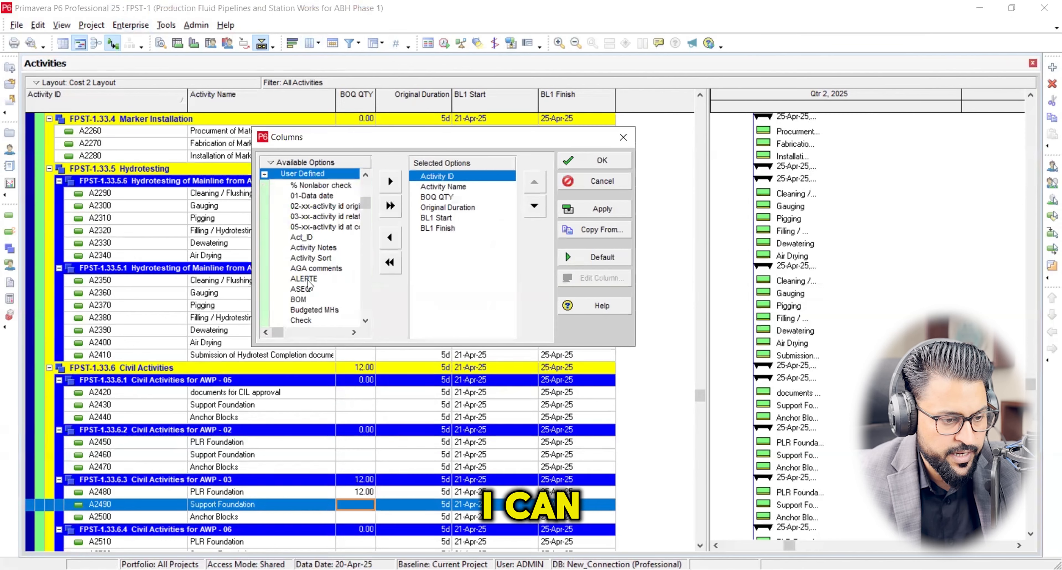
scroll(300, 294, down, 3)
scroll(308, 282, down, 3)
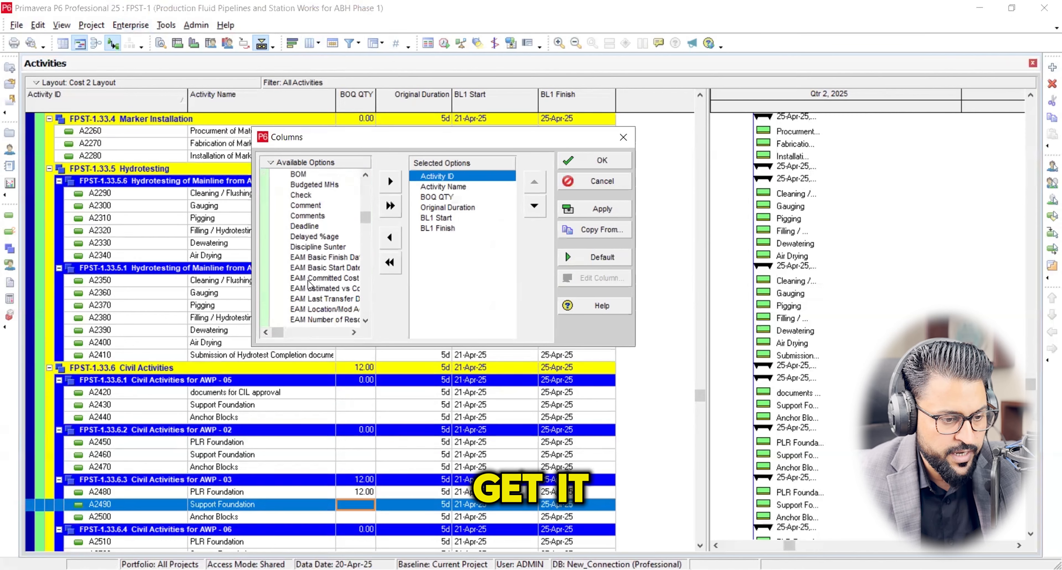
scroll(312, 278, down, 9)
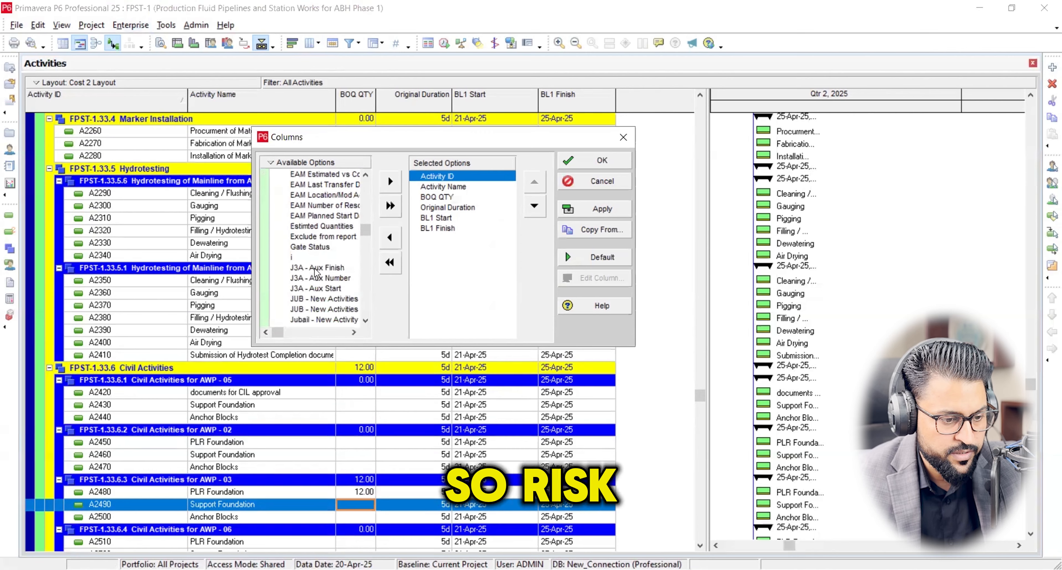
scroll(314, 299, down, 4)
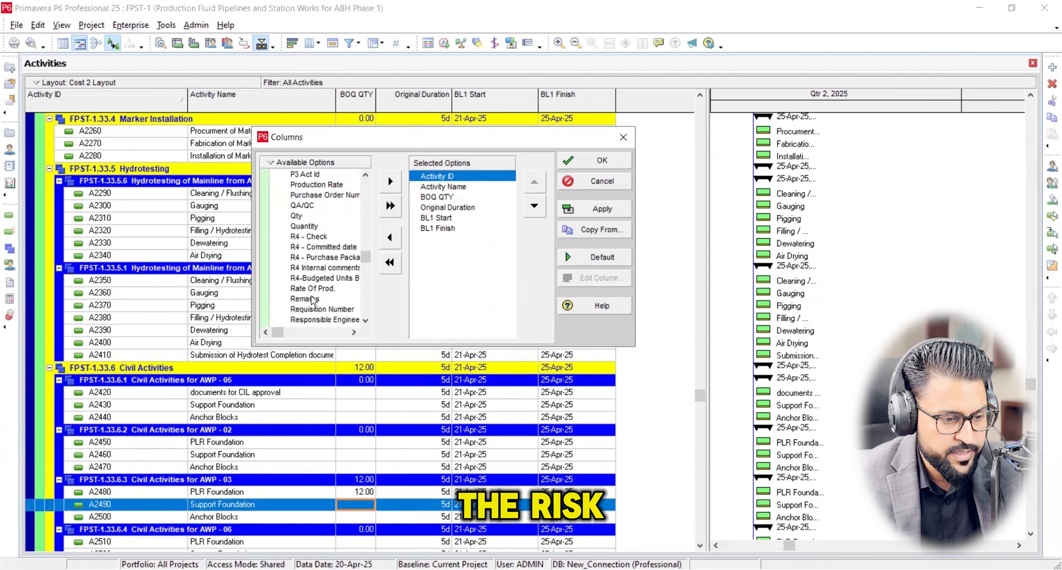
click(300, 288)
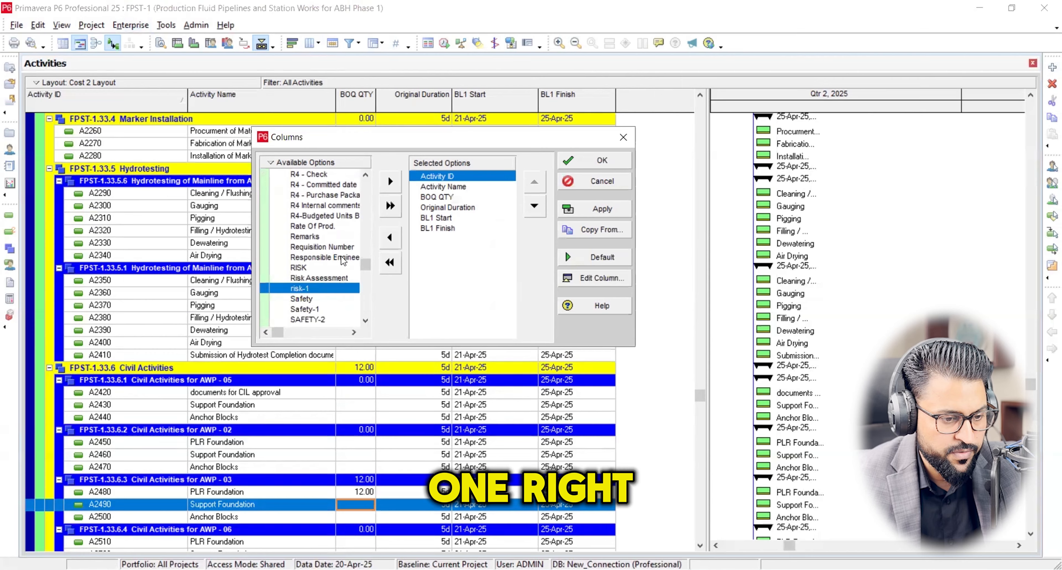
click(391, 181)
click(535, 205)
click(592, 211)
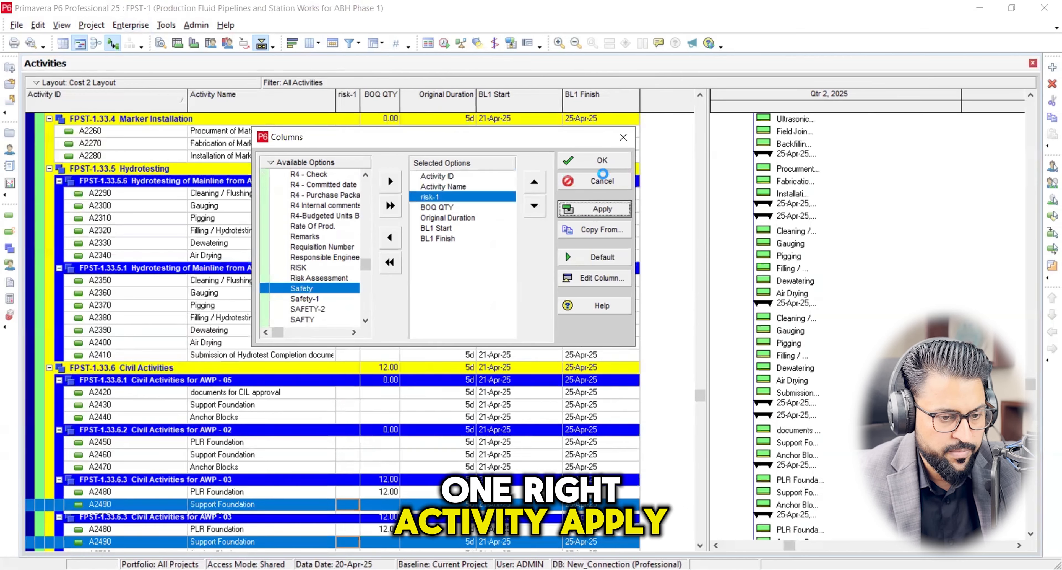
click(602, 161)
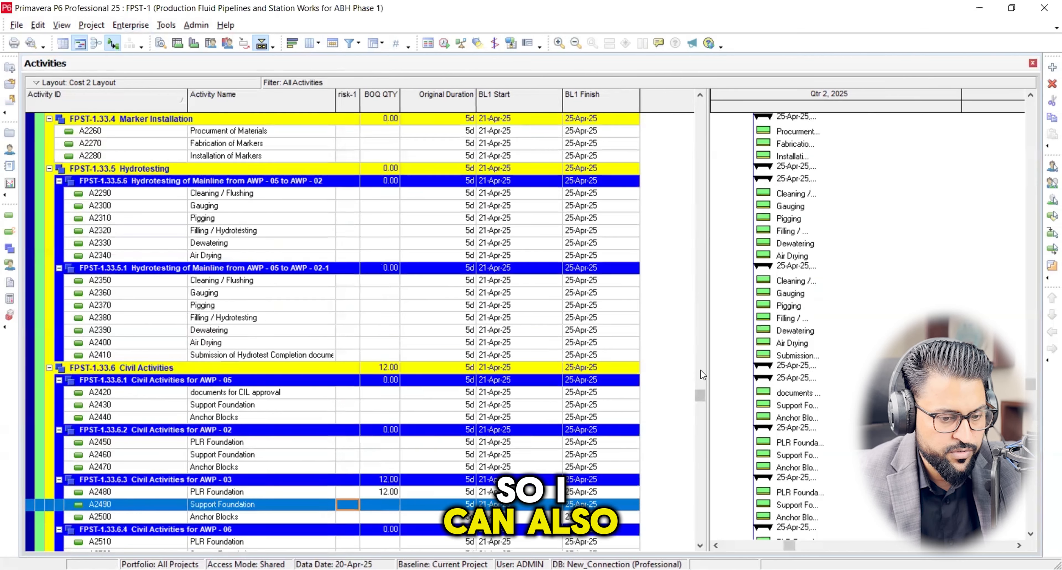
Under Piping Works for AWP - 02, set the risk-1 indicator to red for Fabrication of Piping Spools and green for PLR Installation.
drag(701, 391, 701, 455)
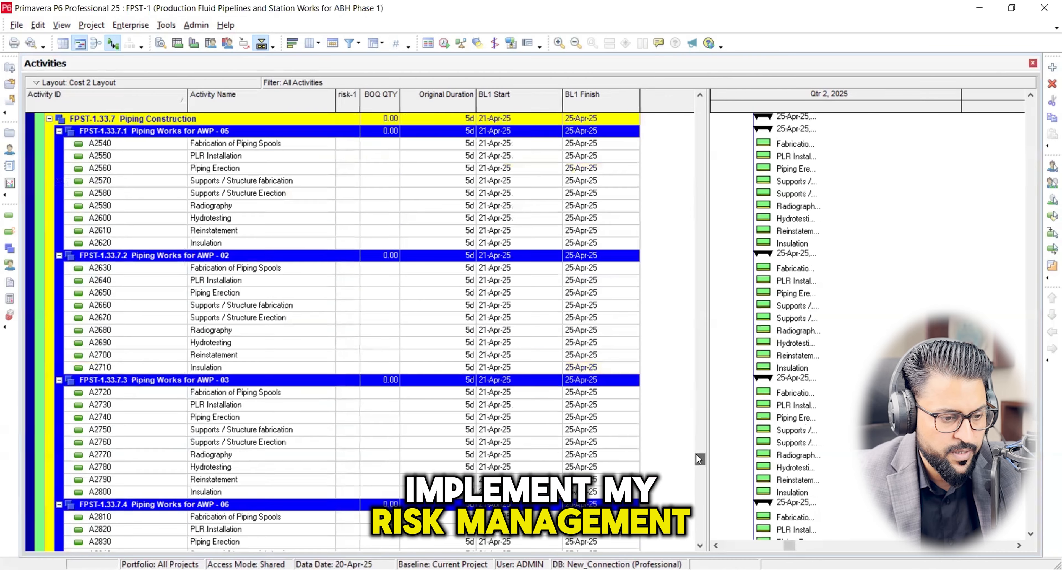
click(348, 269)
click(352, 272)
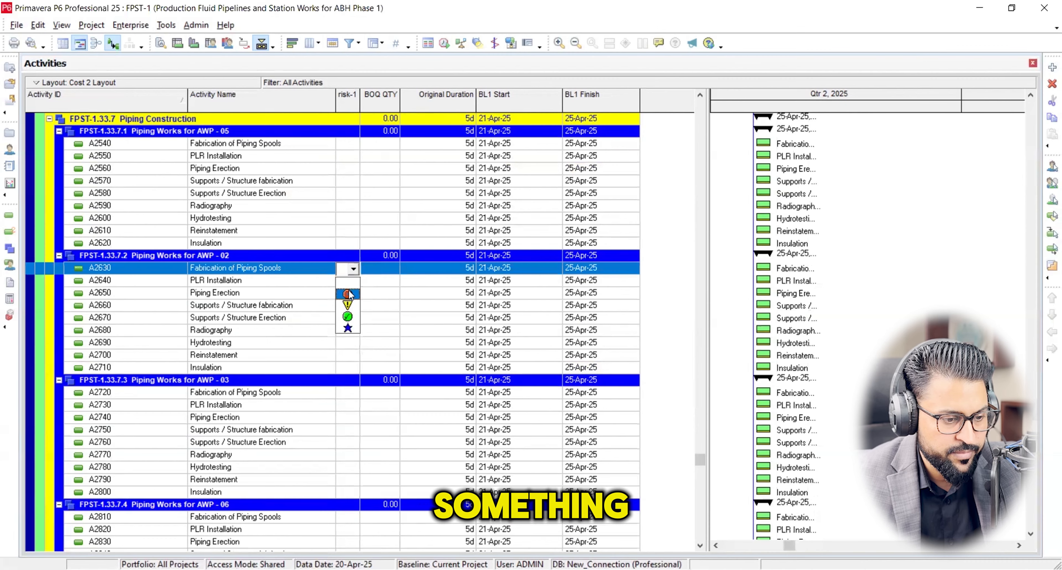
click(347, 294)
click(351, 281)
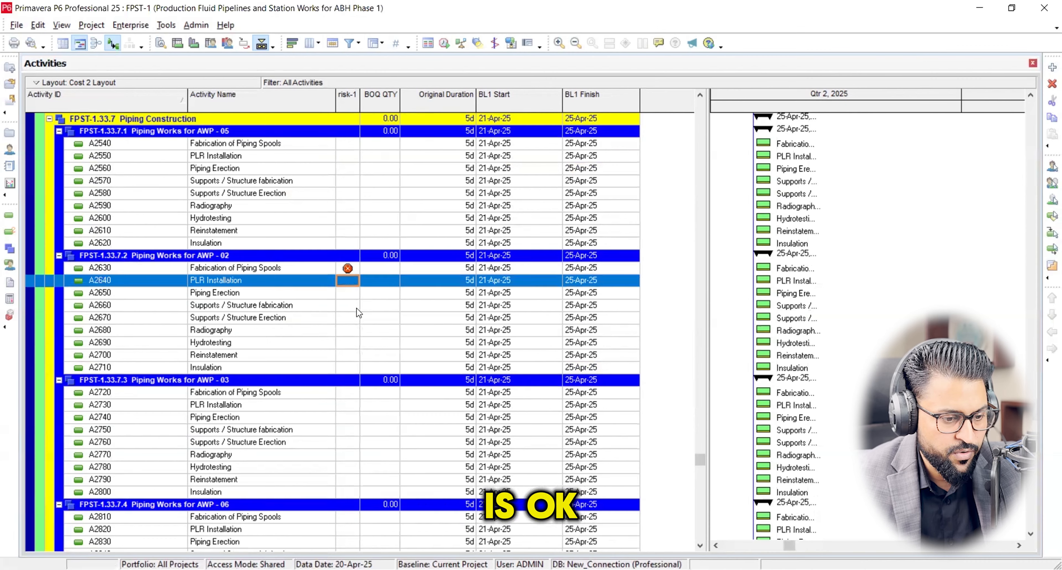
click(347, 330)
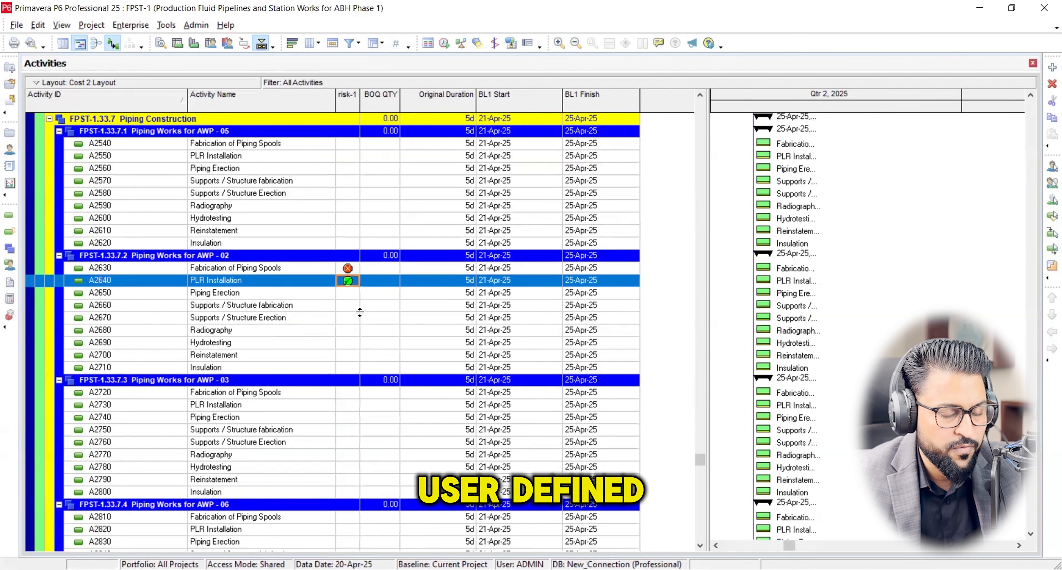